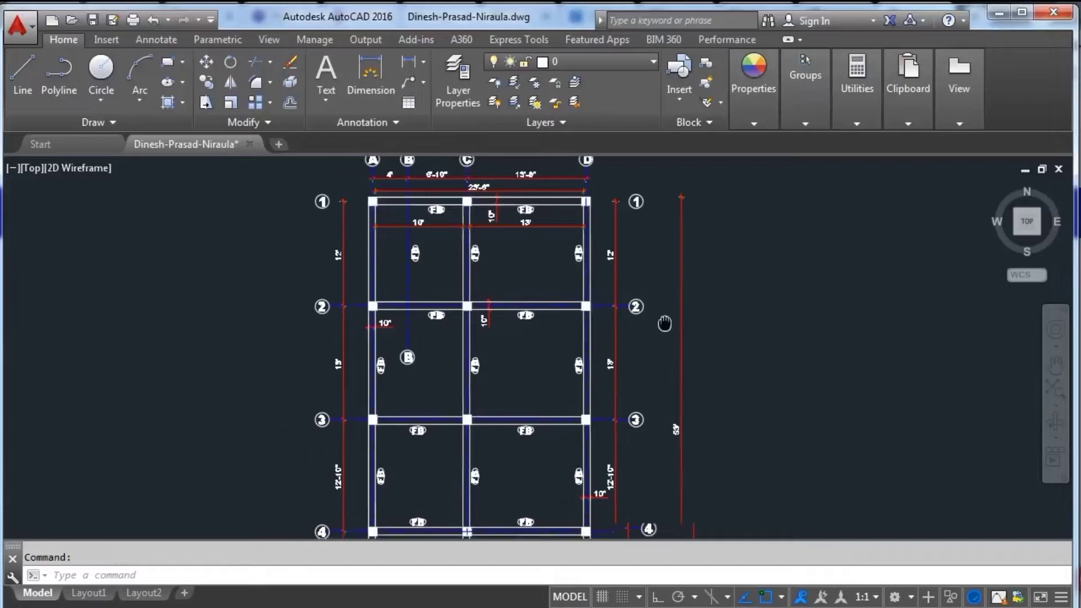
Zoom and pan around grid lines A to D and rows 1–3 to read the 10' and 13' bays.
scroll(558, 273, "up", 2)
left_click_drag(559, 264, 589, 346)
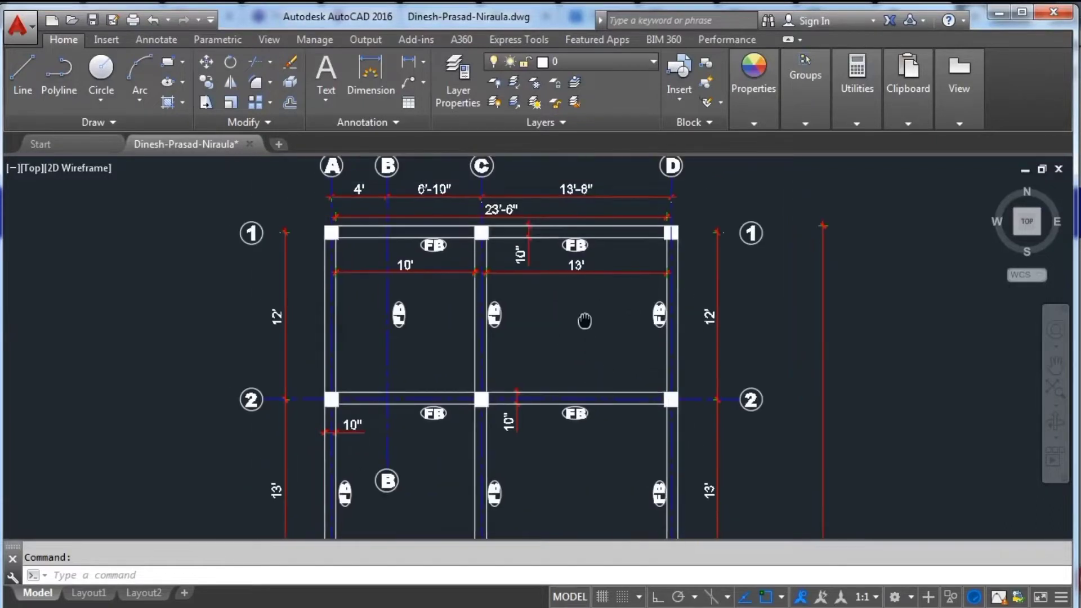
scroll(590, 349, "down", 2)
scroll(561, 304, "up", 2)
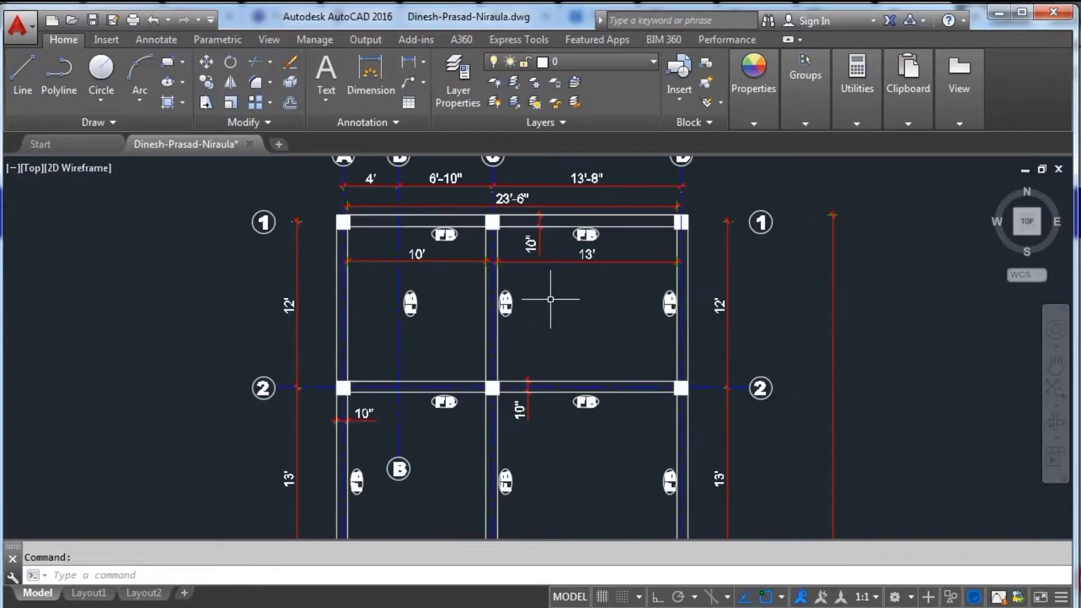
scroll(609, 321, "down", 2)
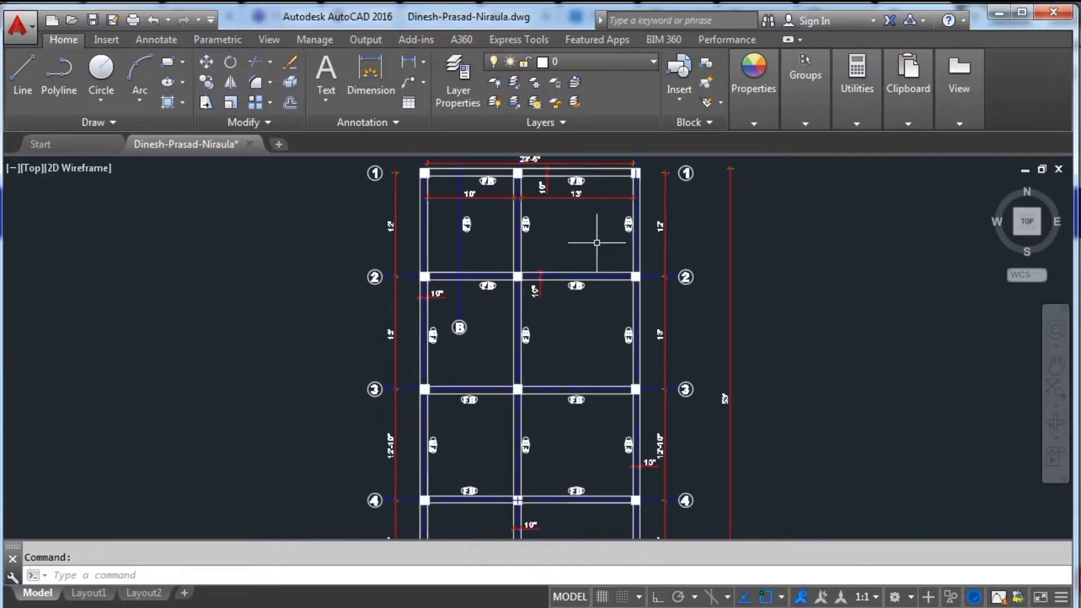
scroll(594, 242, "down", 2)
left_click_drag(737, 314, 674, 324)
scroll(533, 278, "up", 4)
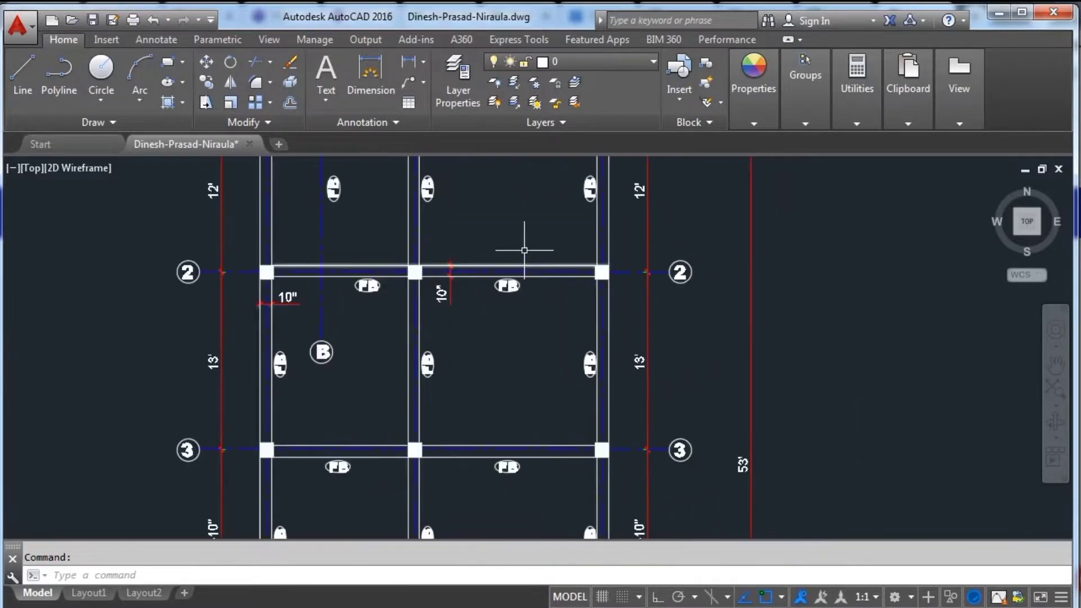
left_click_drag(521, 244, 584, 373)
left_click_drag(574, 312, 602, 315)
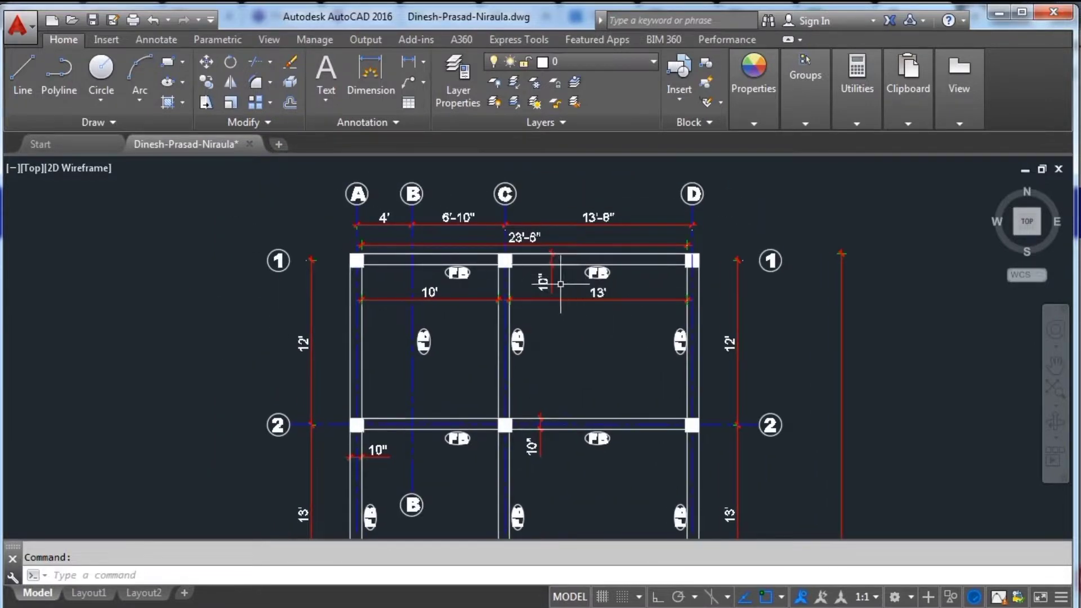
scroll(594, 318, "down", 2)
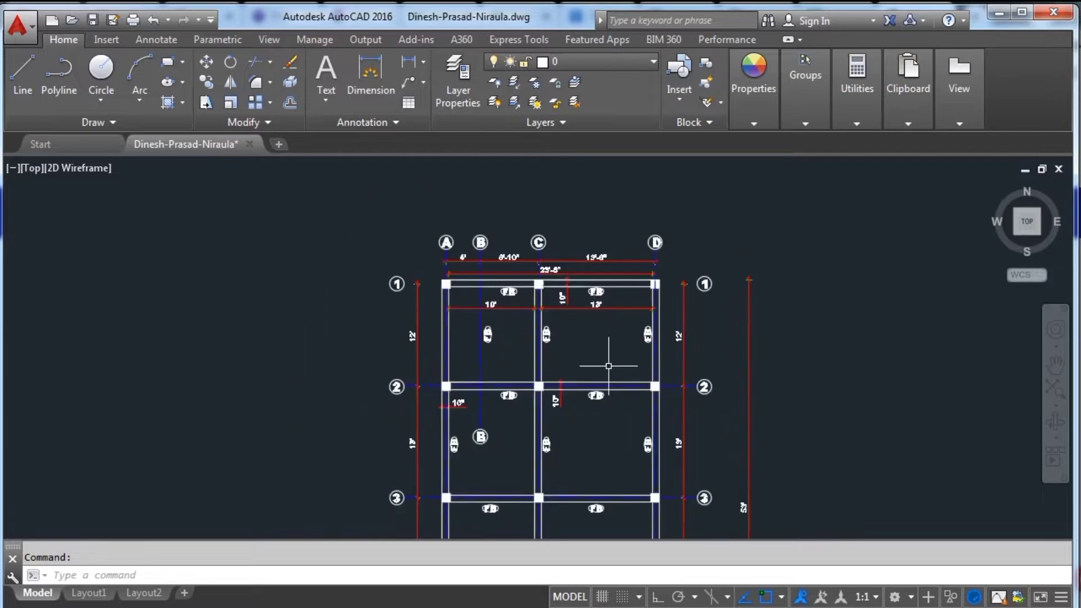
left_click_drag(595, 353, 584, 235)
left_click_drag(580, 310, 574, 382)
scroll(558, 294, "up", 4)
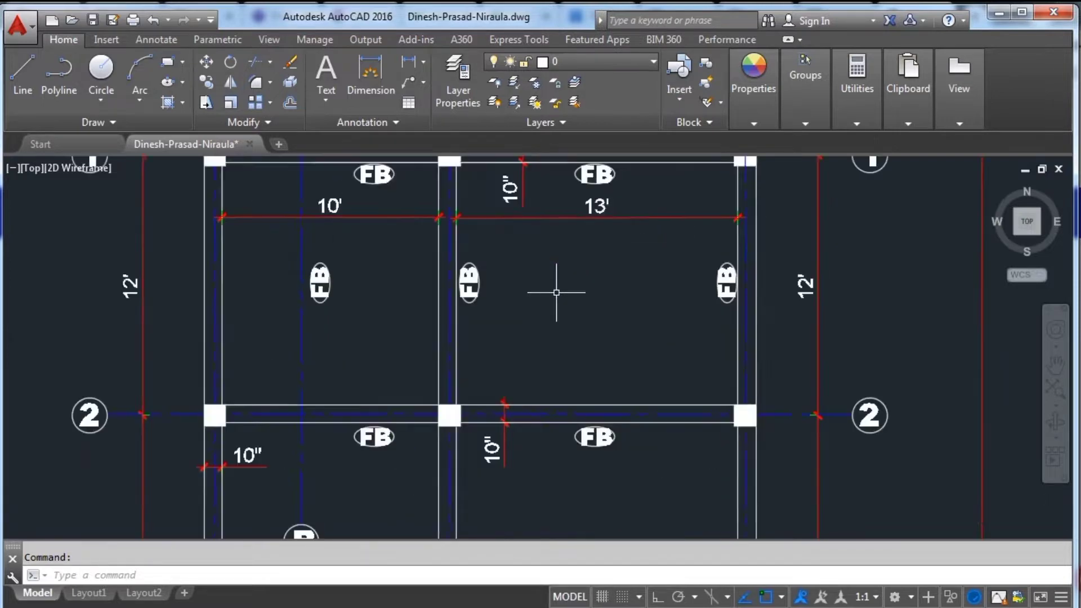
left_click_drag(561, 296, 581, 318)
Pan across the whole foundation plan and rows 2 to 4, ending on the top A–D dimensions.
scroll(583, 304, "down", 6)
left_click_drag(594, 390, 590, 333)
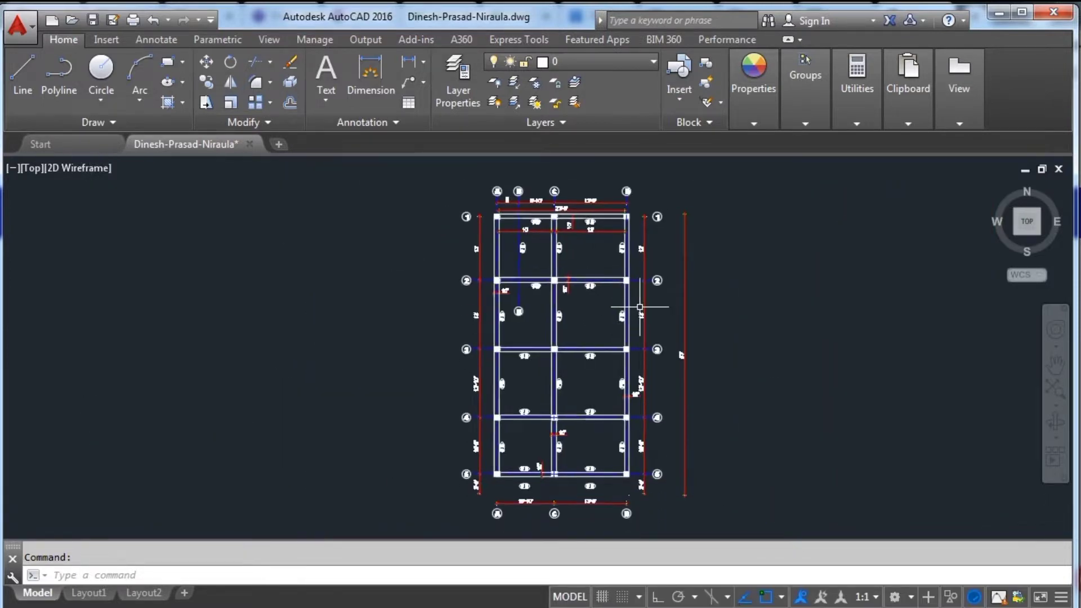
scroll(588, 302, "up", 1)
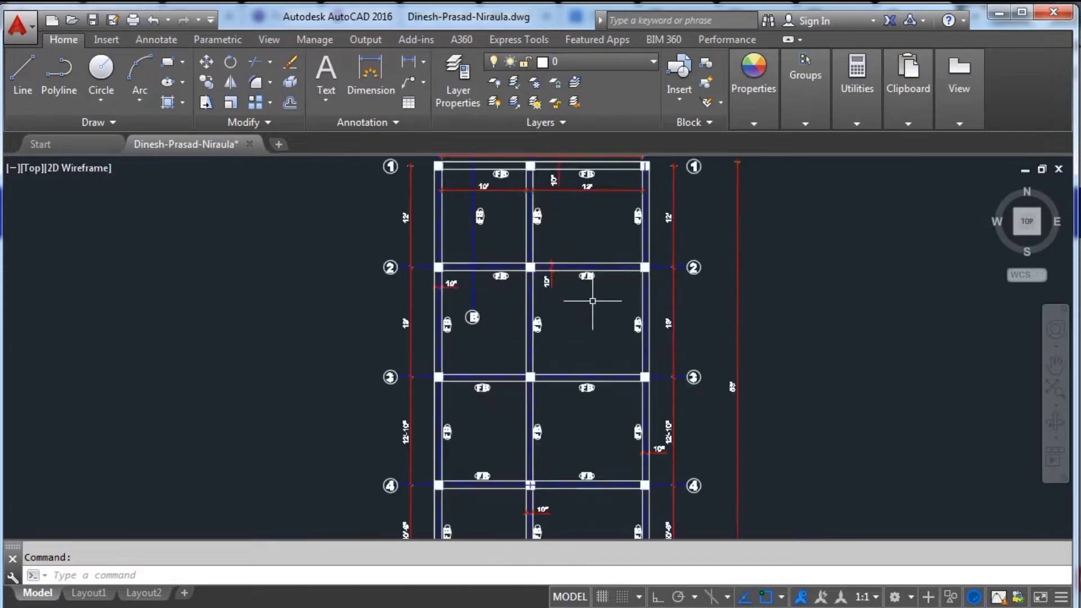
scroll(593, 302, "down", 1)
left_click_drag(594, 304, 593, 289)
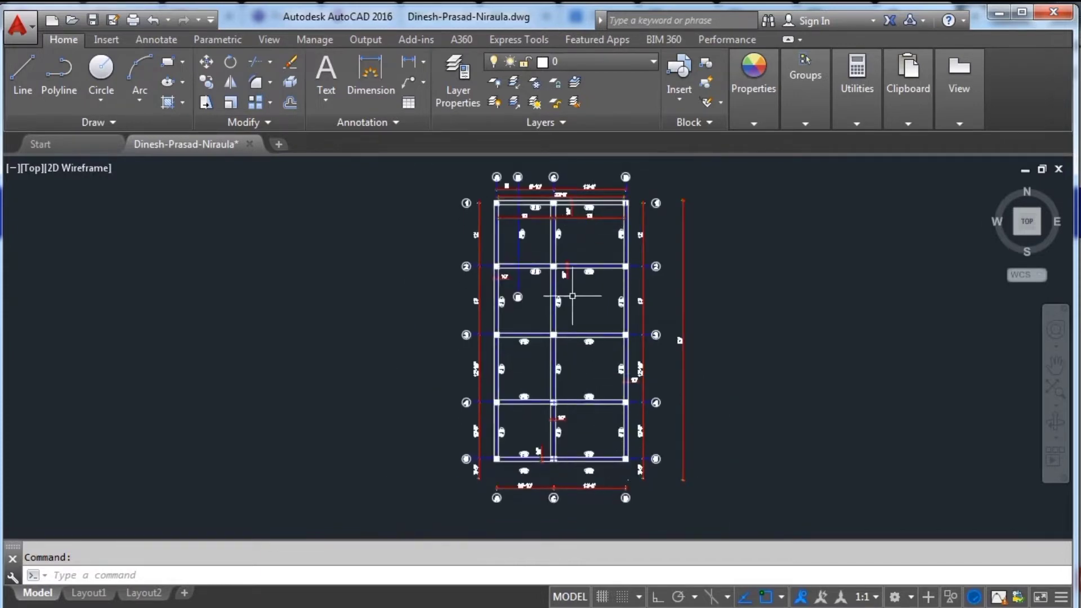
mouse_move(583, 282)
left_mouse_down()
mouse_move(628, 328)
mouse_move(590, 291)
left_mouse_up()
scroll(628, 327, "up", 2)
scroll(577, 279, "down", 2)
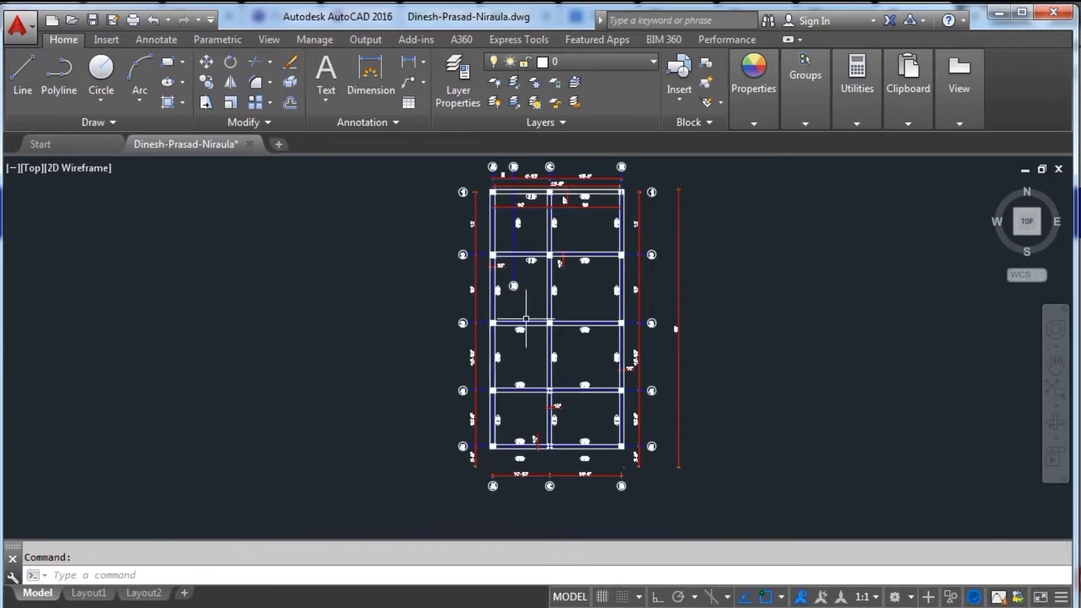
scroll(579, 299, "up", 2)
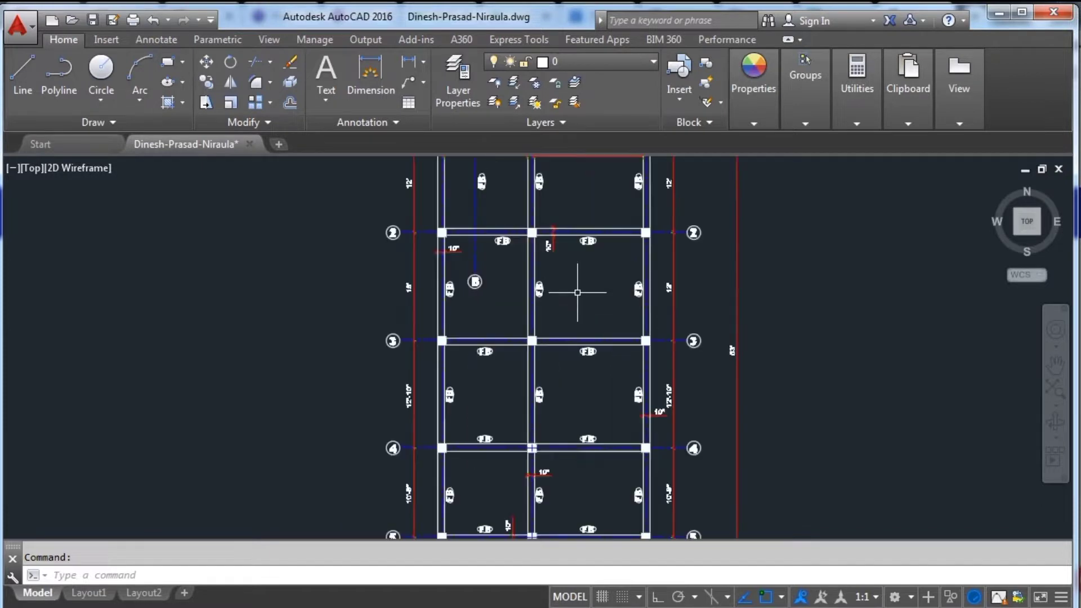
left_click_drag(576, 395, 556, 380)
scroll(555, 281, "up", 2)
left_click_drag(560, 282, 560, 339)
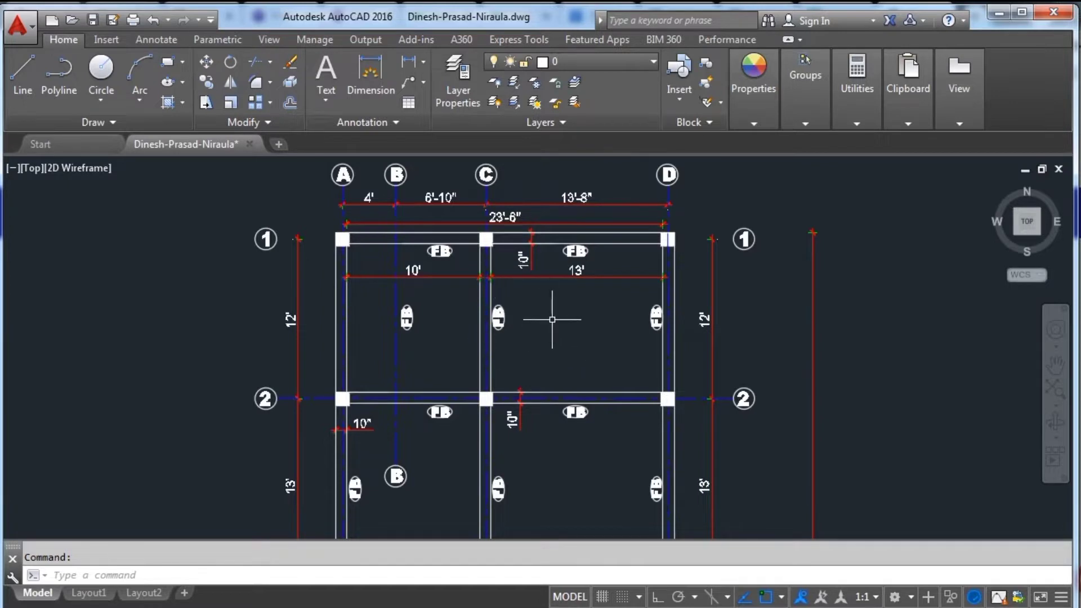
scroll(553, 319, "down", 2)
left_click_drag(568, 337, 536, 306)
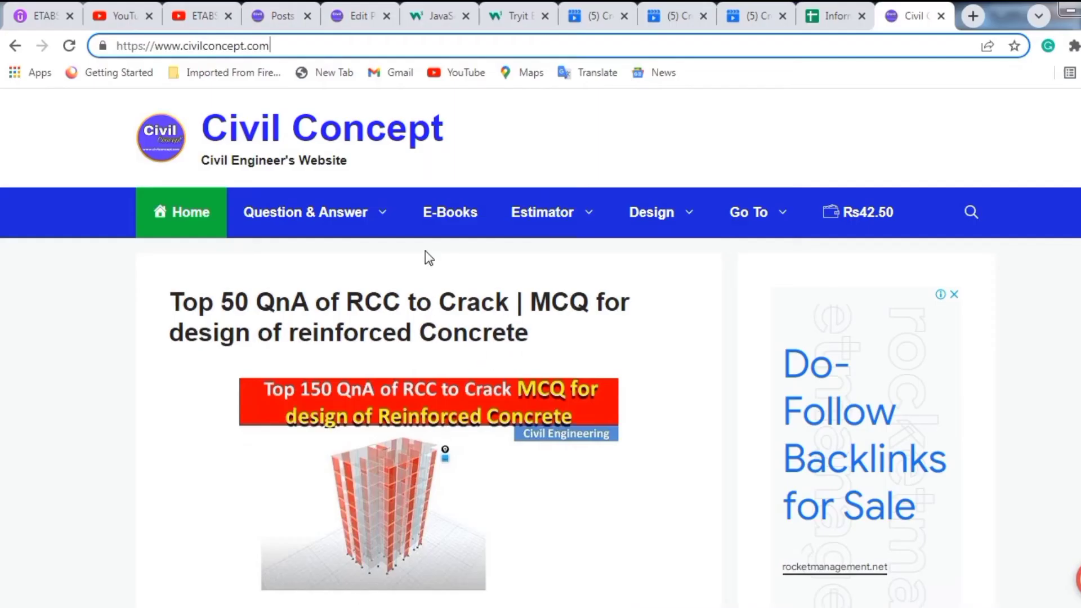
Open Civil Concept's Beam/Column Estimator from Estimator > Member Estimator and dismiss the ad.
left_click_drag(285, 50, 115, 43)
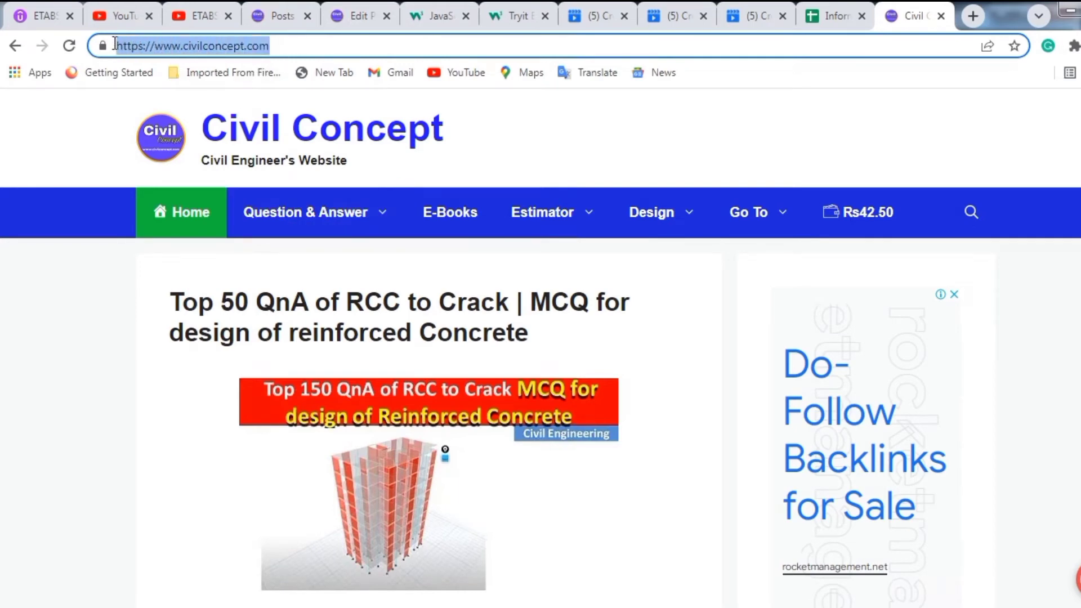
left_click(288, 46)
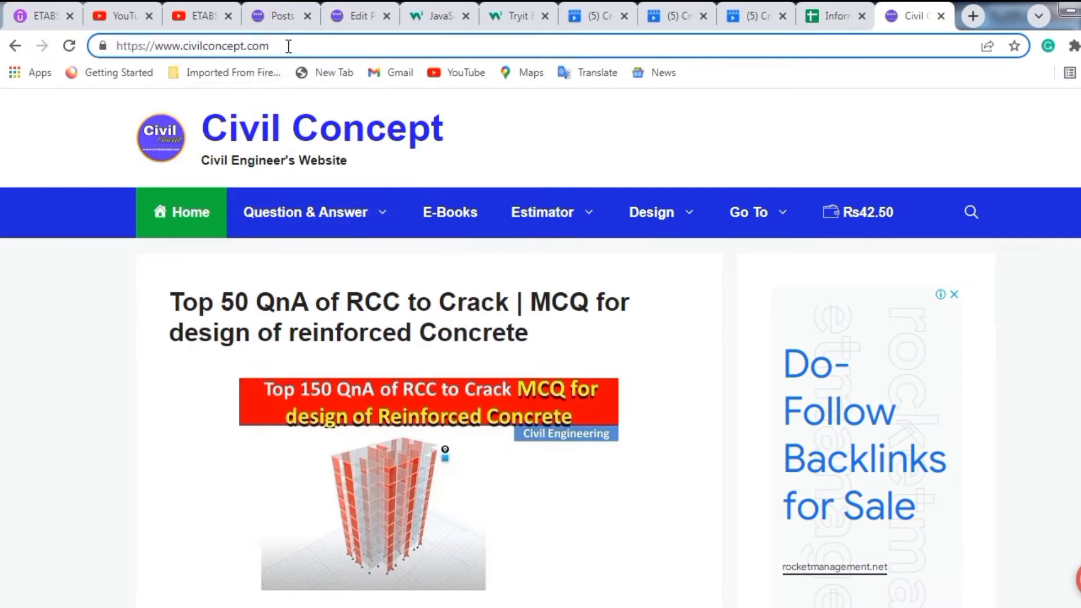
mouse_move(575, 212)
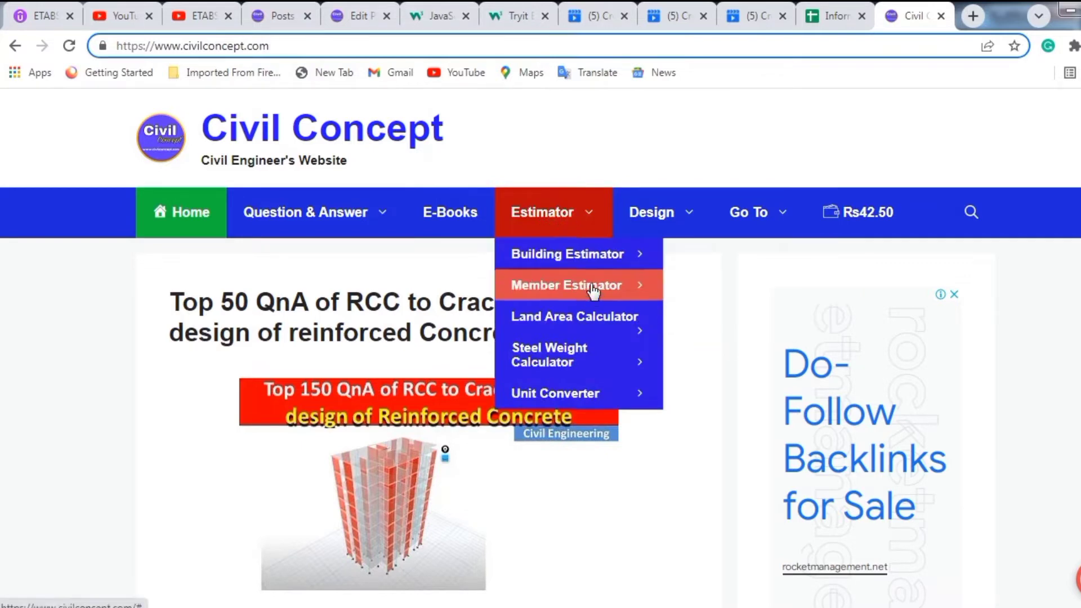
mouse_move(608, 285)
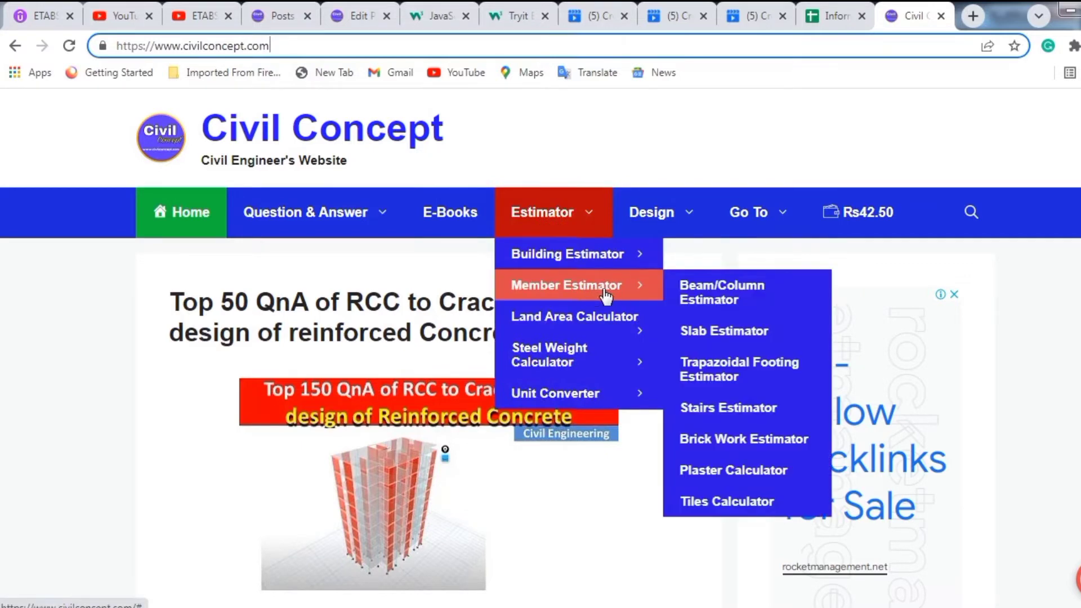
left_click(732, 302)
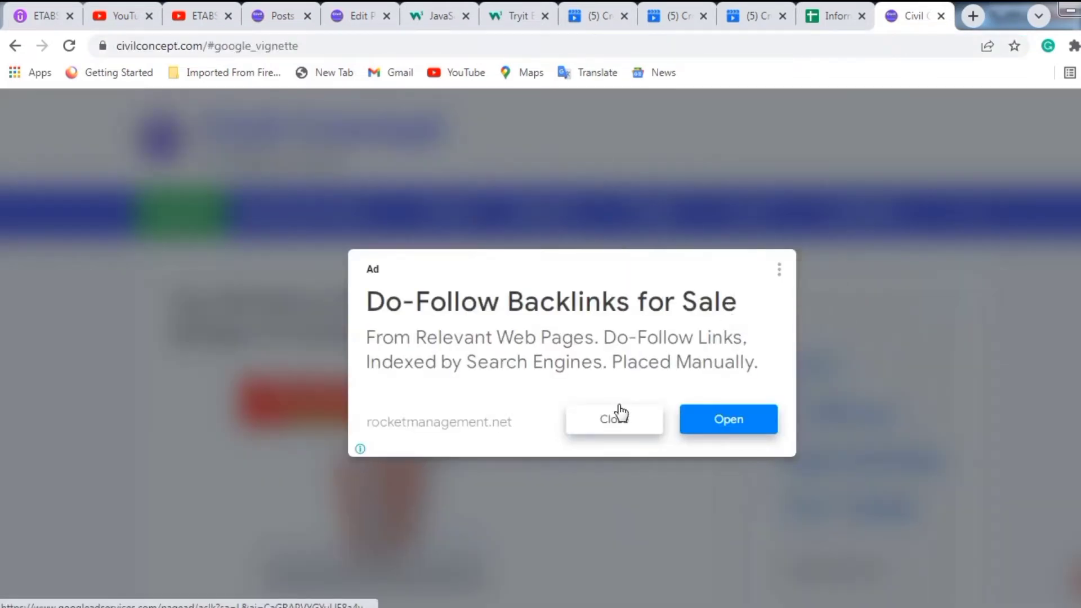
left_click(617, 419)
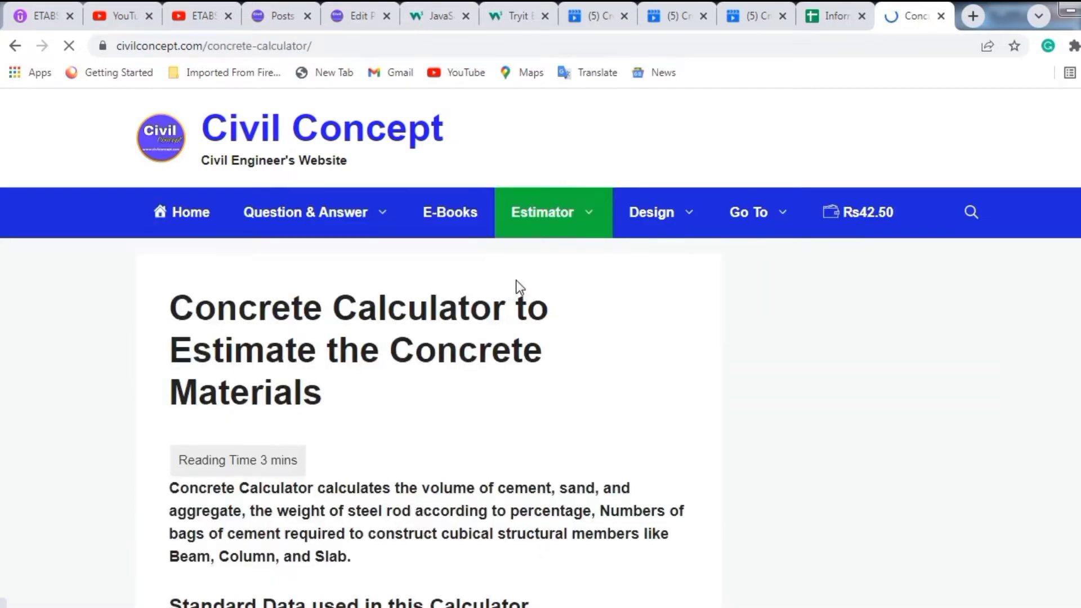
scroll(485, 281, "down", 9)
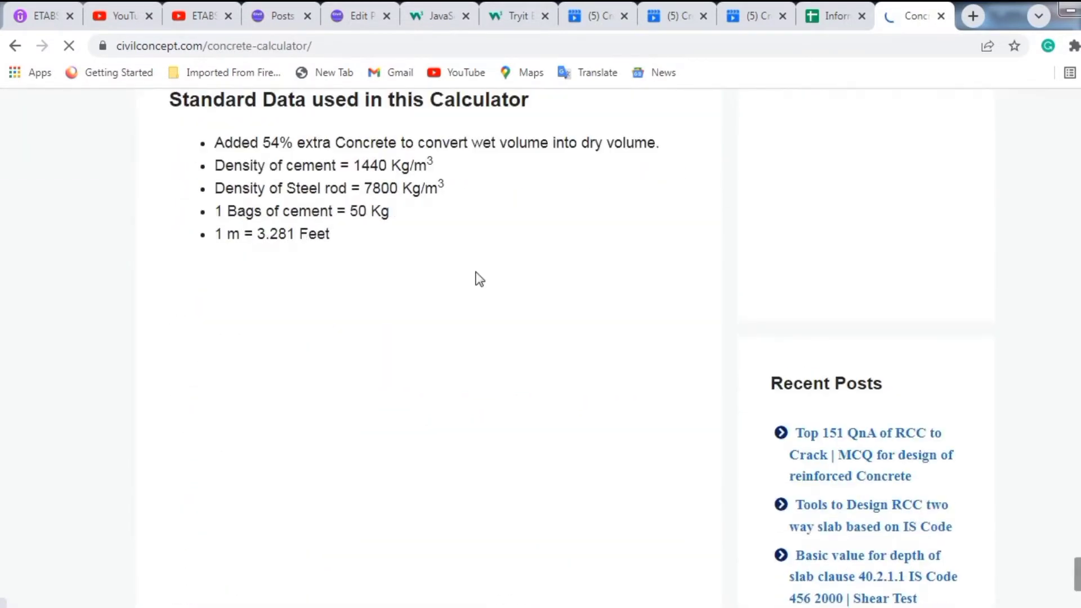
scroll(480, 276, "down", 7)
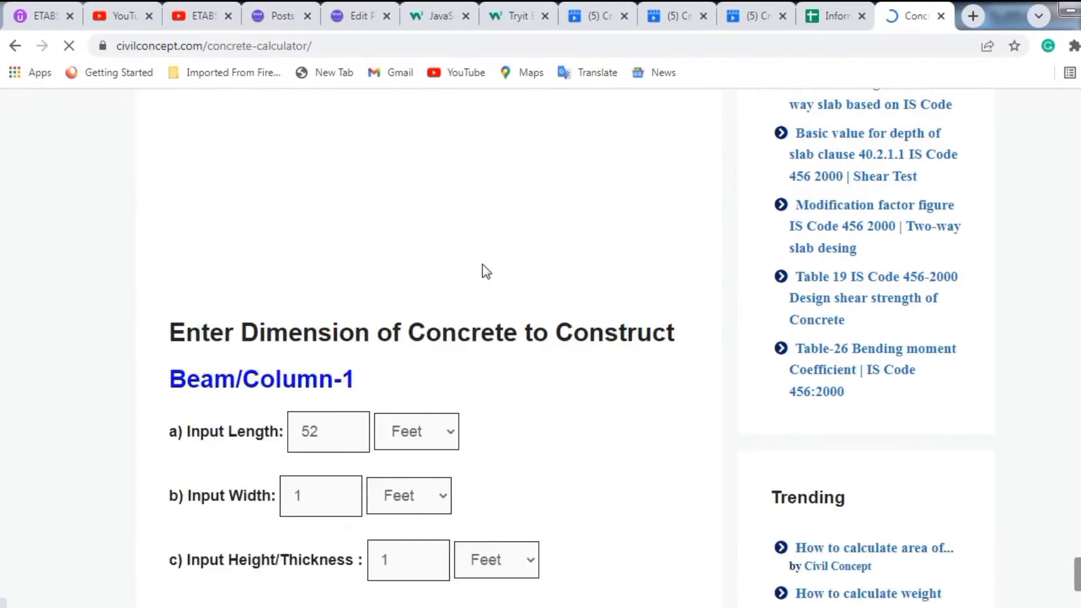
scroll(487, 272, "up", 8)
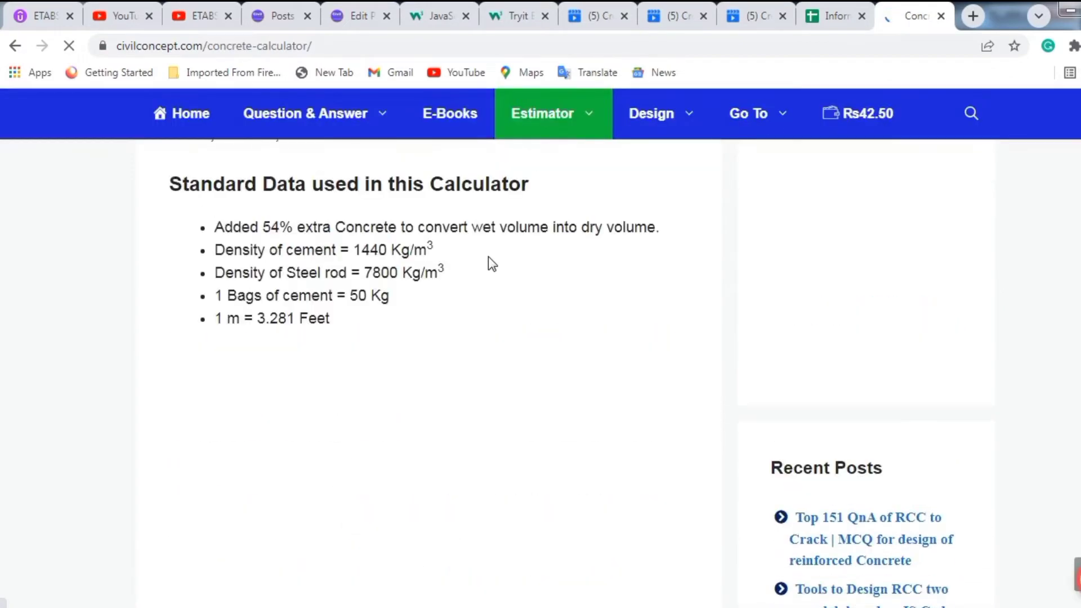
scroll(488, 255, "up", 7)
scroll(493, 252, "down", 6)
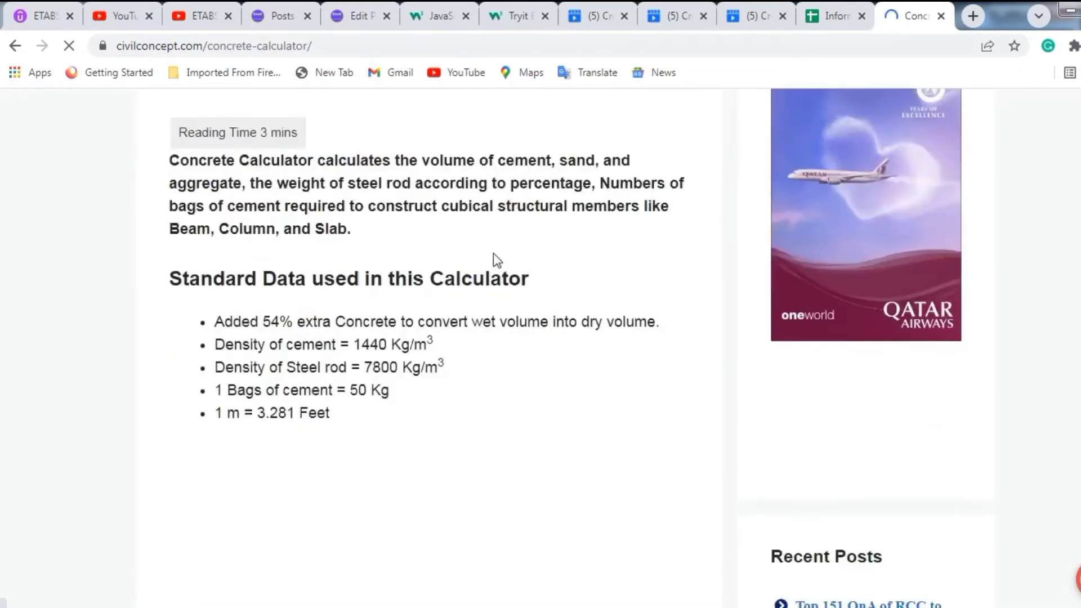
scroll(496, 256, "down", 3)
scroll(495, 259, "down", 3)
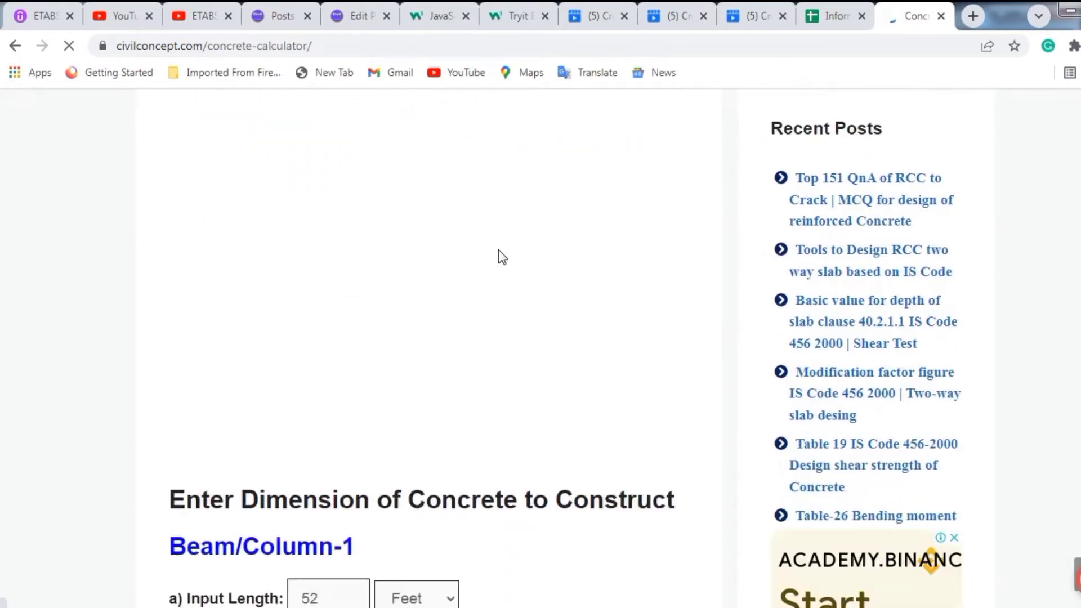
scroll(498, 256, "down", 3)
scroll(500, 256, "up", 3)
scroll(500, 257, "up", 3)
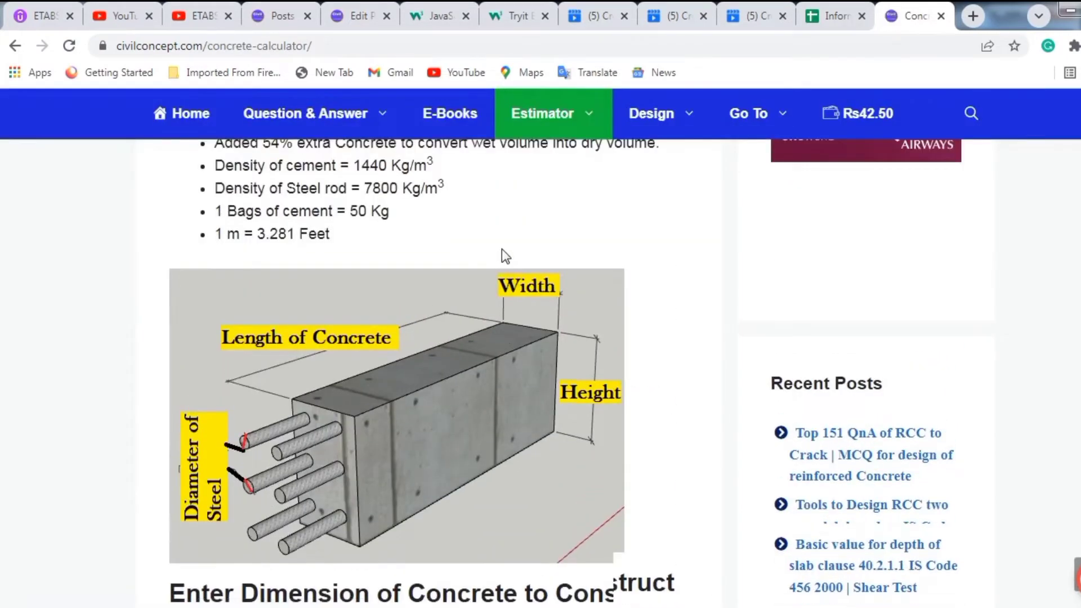
scroll(502, 257, "down", 6)
scroll(505, 248, "down", 3)
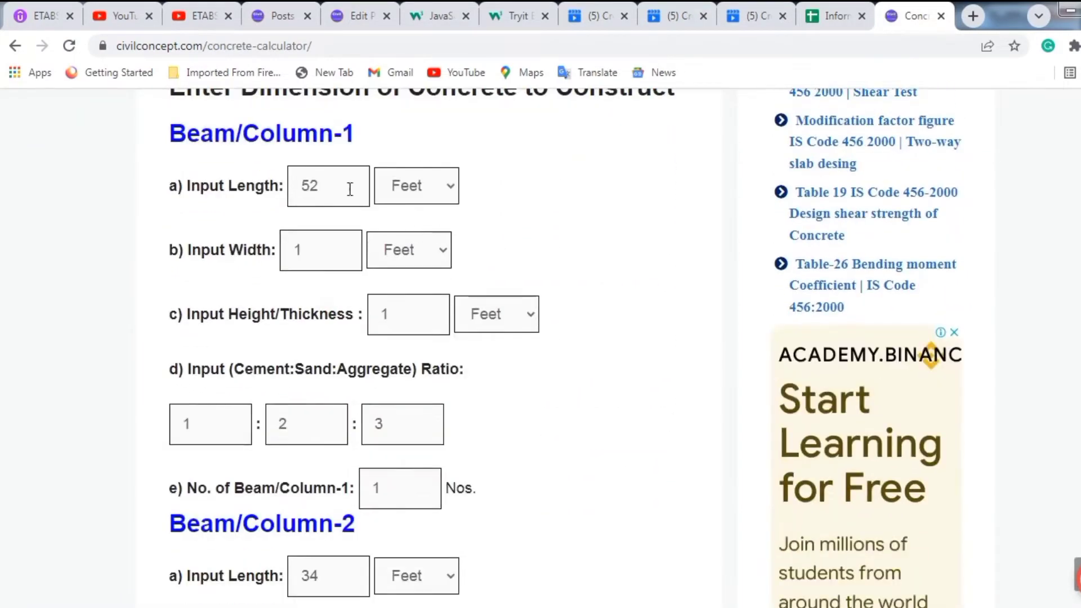
scroll(489, 224, "up", 2)
scroll(490, 224, "down", 2)
scroll(462, 224, "up", 2)
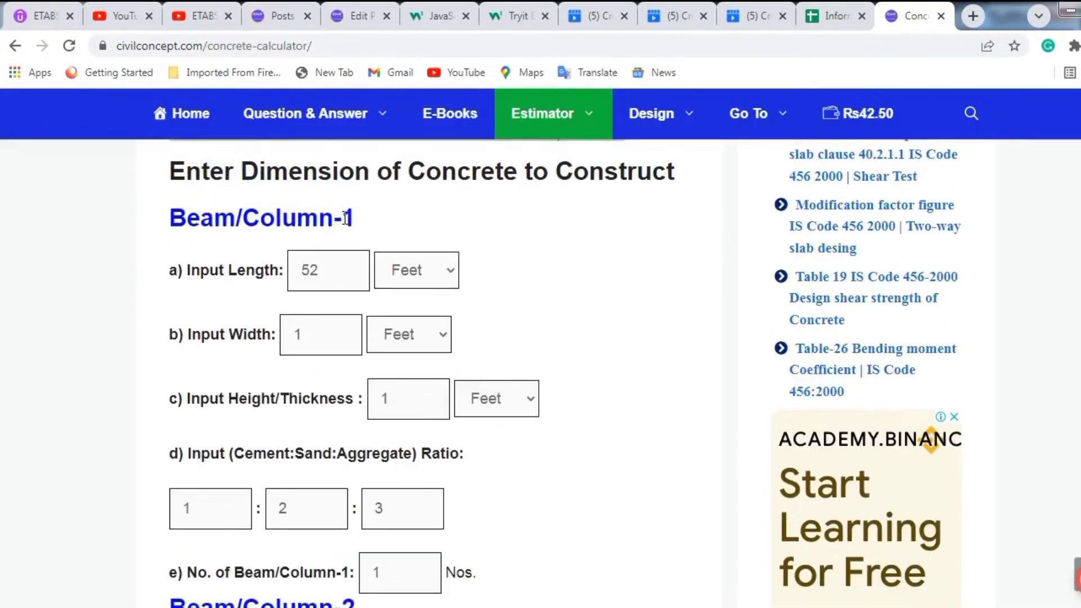
scroll(332, 236, "down", 12)
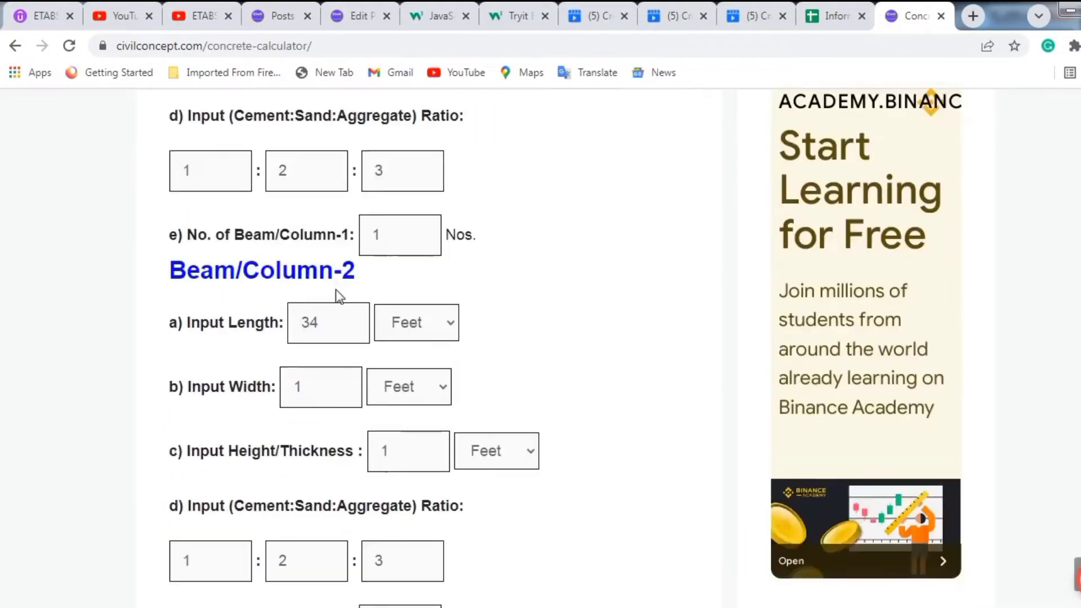
scroll(316, 377, "up", 13)
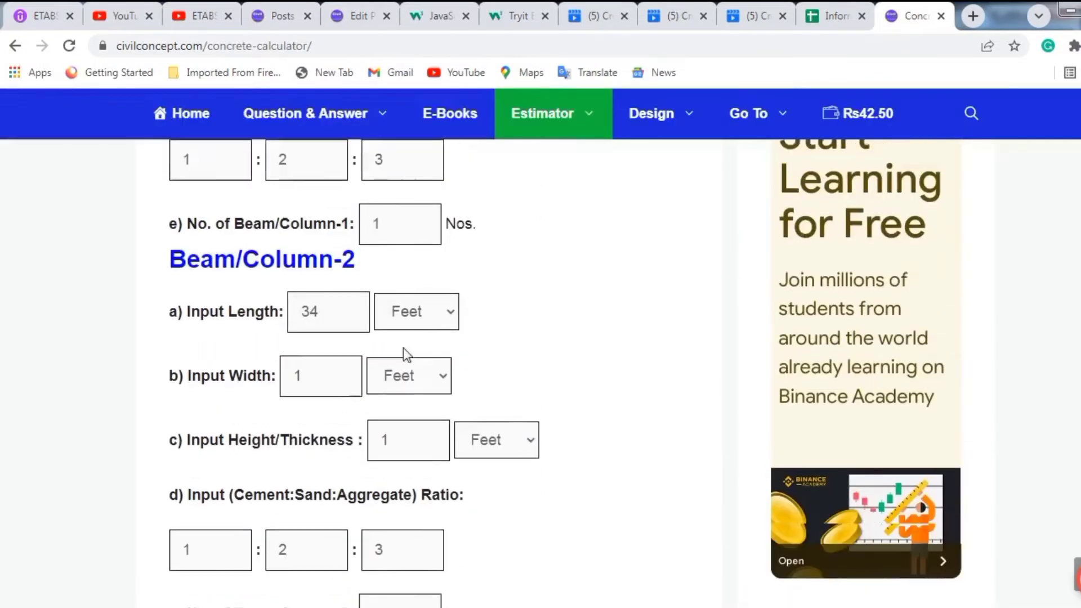
scroll(417, 339, "up", 2)
left_click(367, 352)
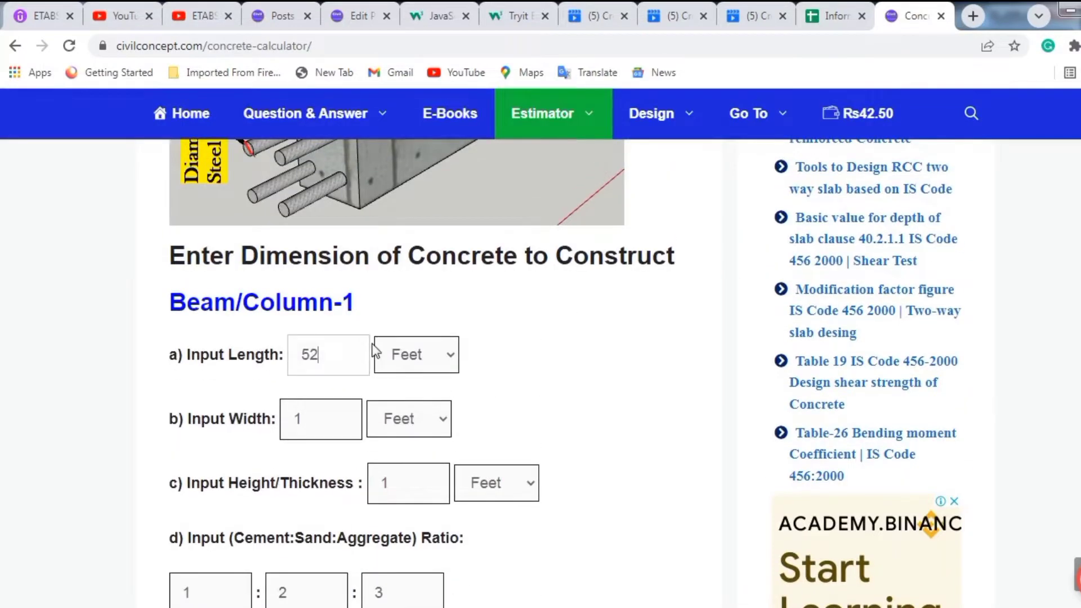
scroll(564, 316, "down", 2)
Zoom and pan the foundation plan to read the 53' overall beam dimension.
left_click(467, 607)
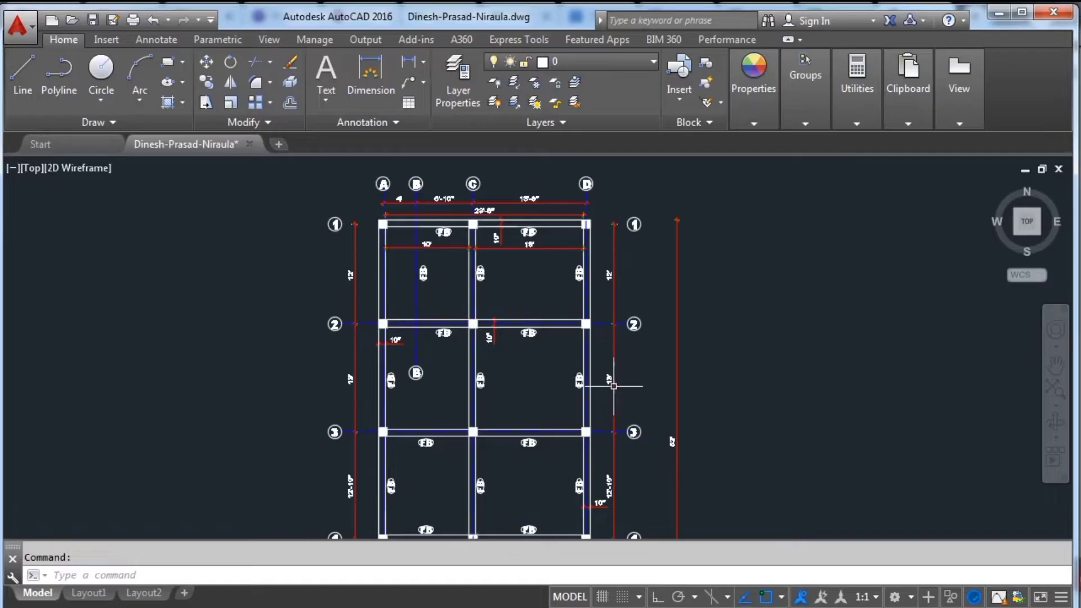
scroll(603, 319, "up", 2)
left_click_drag(639, 403, 633, 324)
scroll(609, 348, "up", 2)
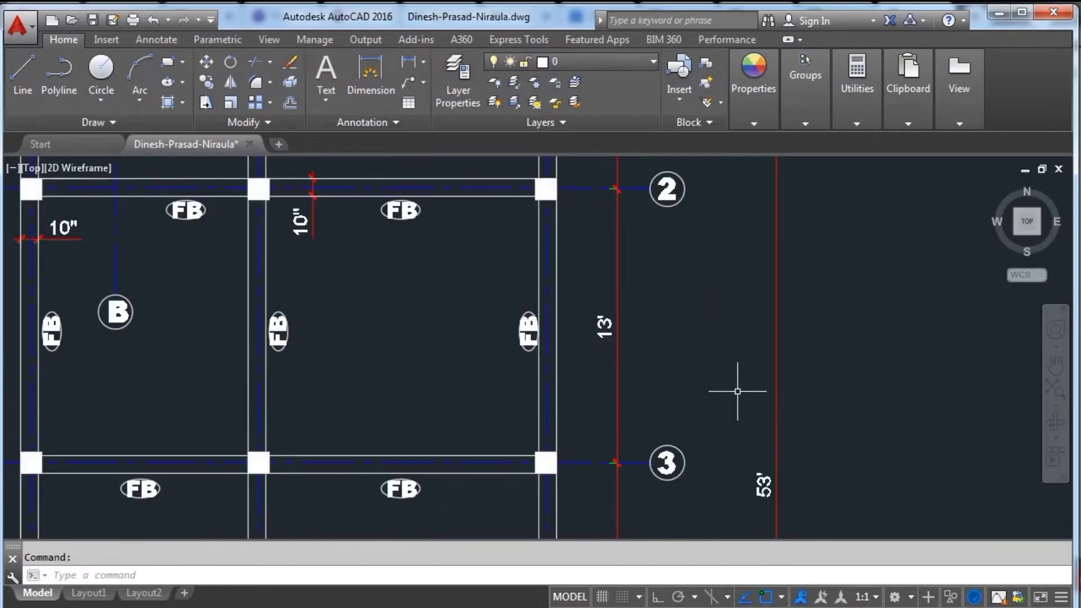
left_click_drag(775, 426, 697, 318)
scroll(710, 379, "down", 6)
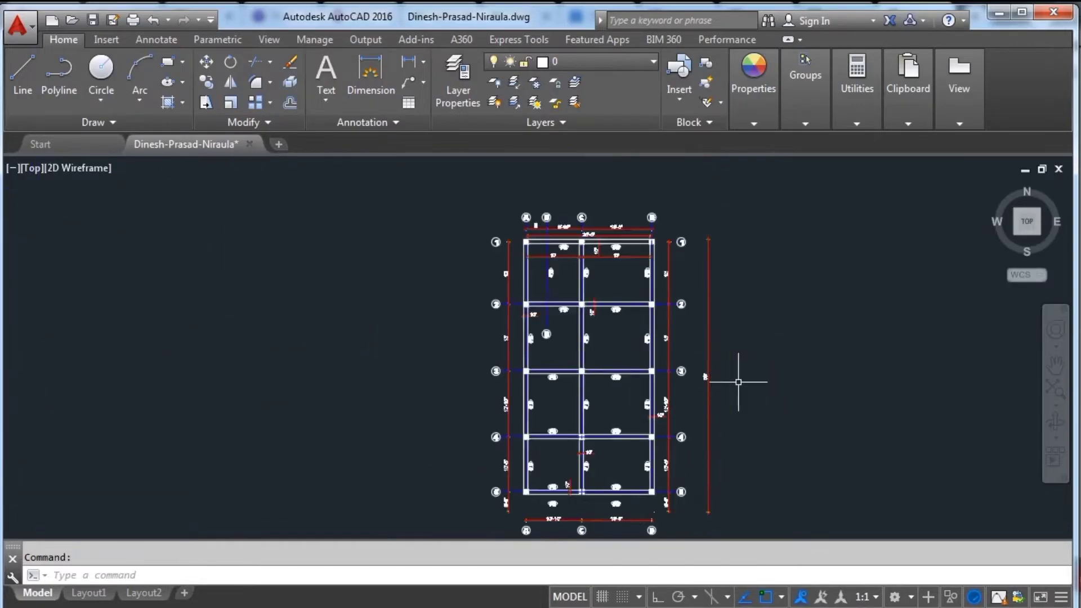
left_click_drag(738, 381, 704, 346)
scroll(683, 306, "up", 4)
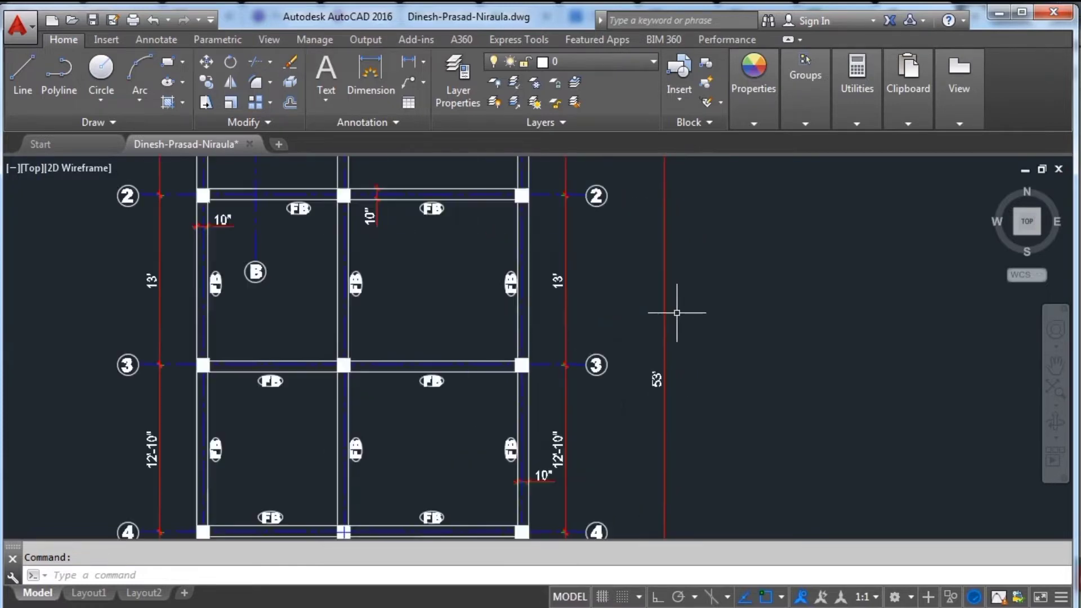
scroll(683, 379, "up", 2)
scroll(587, 332, "down", 5)
left_click_drag(570, 285, 652, 378)
scroll(541, 264, "up", 4)
left_click_drag(503, 244, 530, 345)
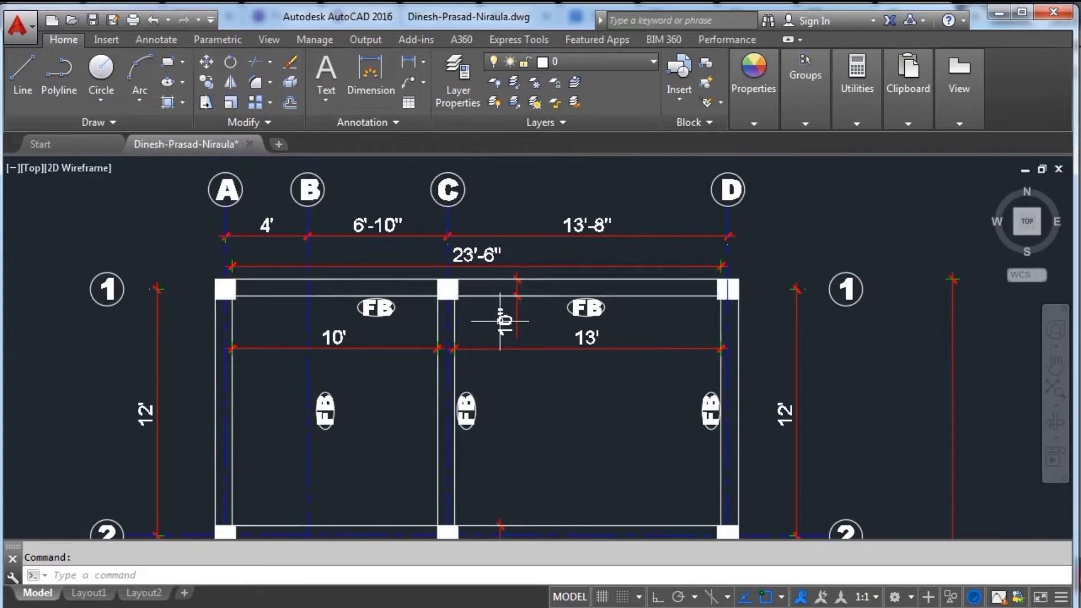
scroll(555, 343, "down", 2)
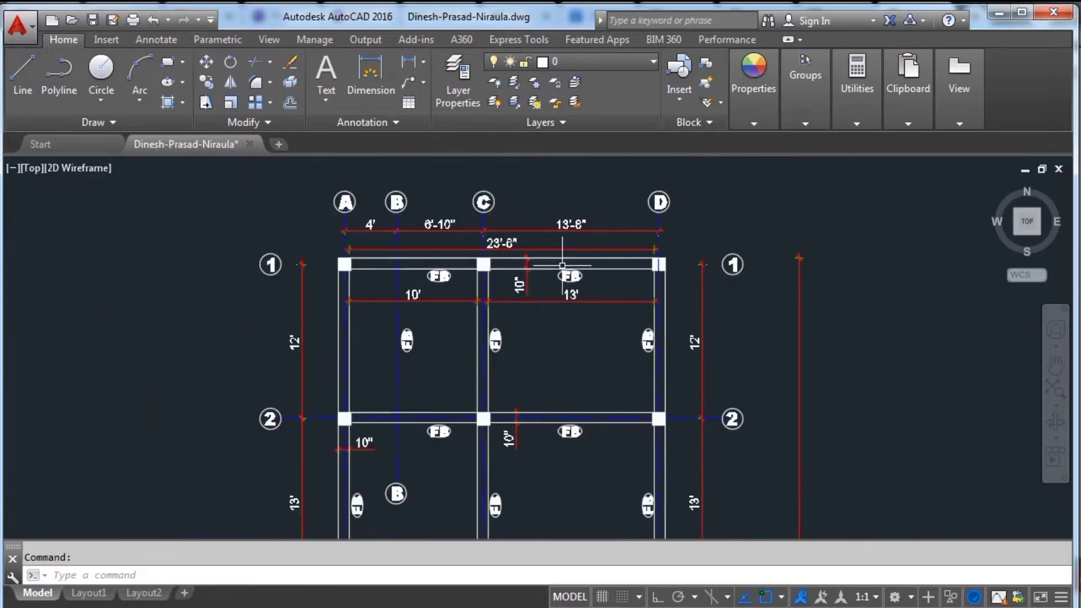
scroll(563, 287, "up", 2)
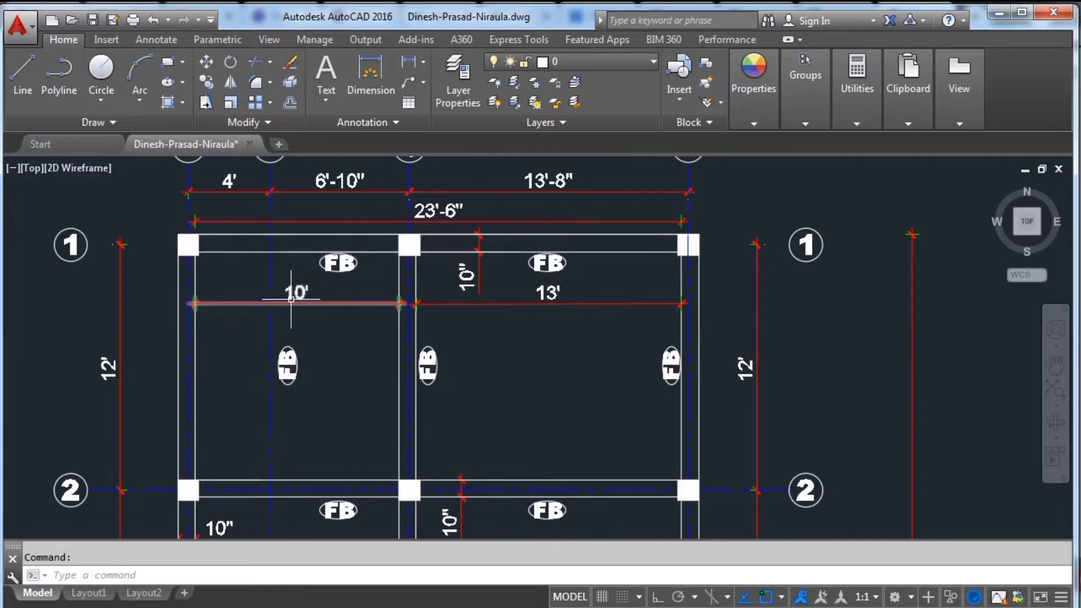
scroll(387, 294, "down", 4)
scroll(448, 340, "up", 2)
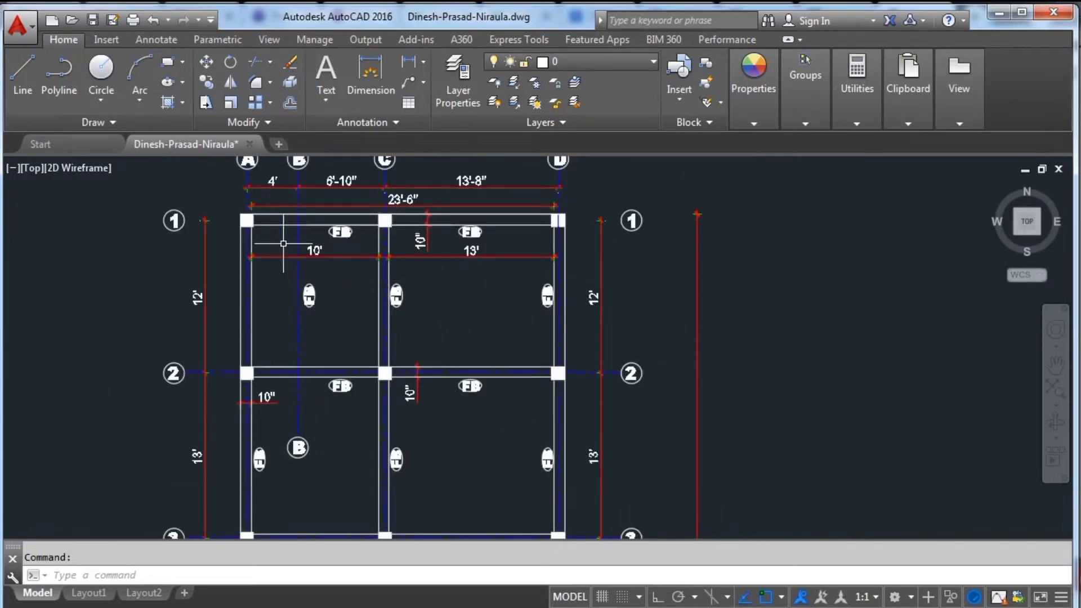
left_click_drag(713, 431, 666, 256)
left_click_drag(596, 315, 682, 406)
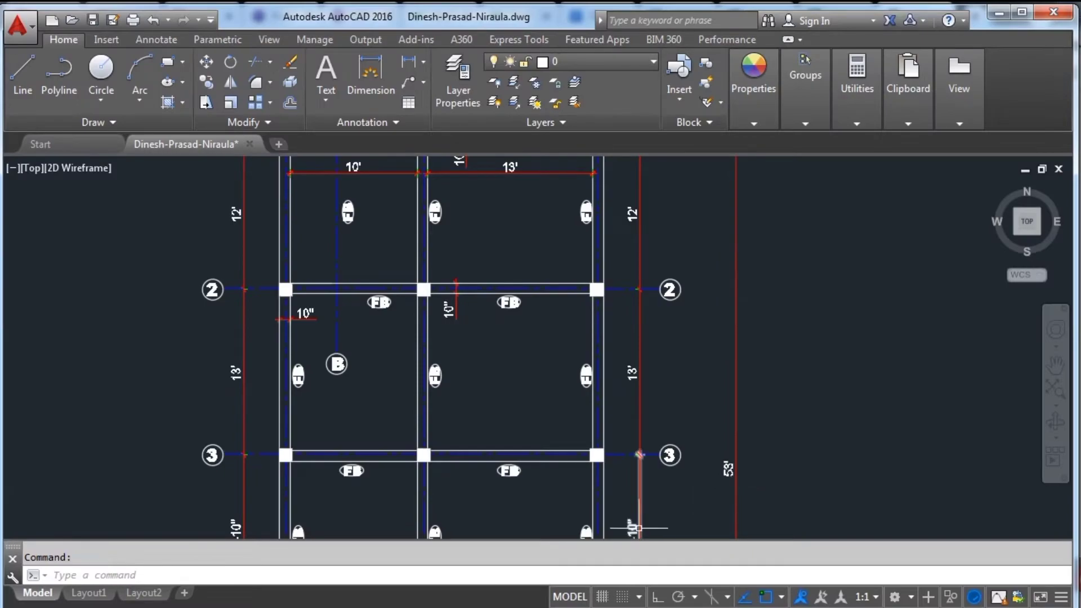
Enter 53 feet as Beam/Column-1's length, rechecking the plan before returning.
key("alt+Tab")
type("5")
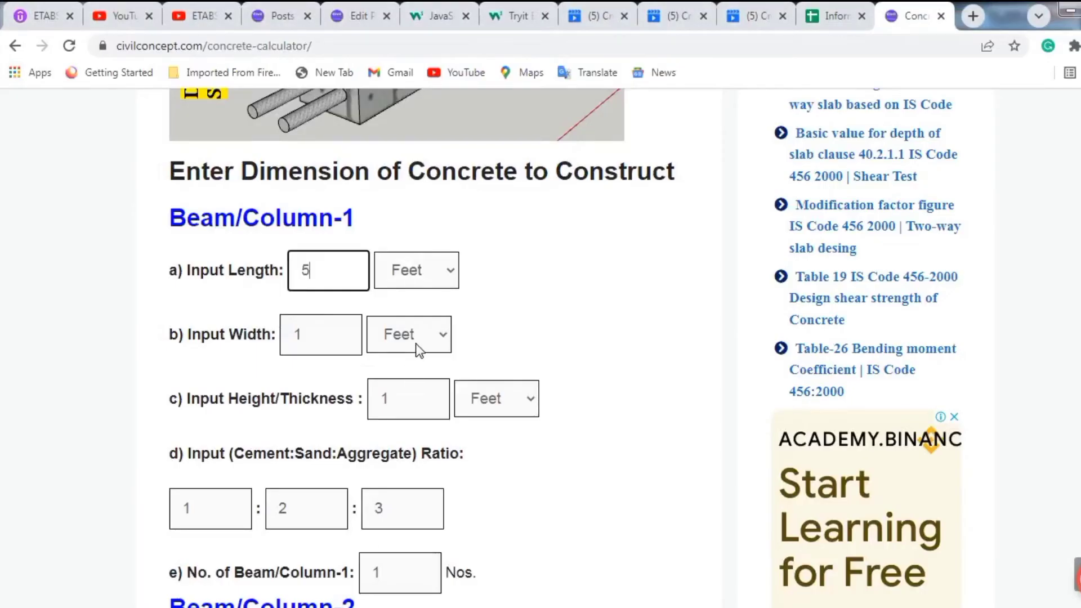
left_click(340, 335)
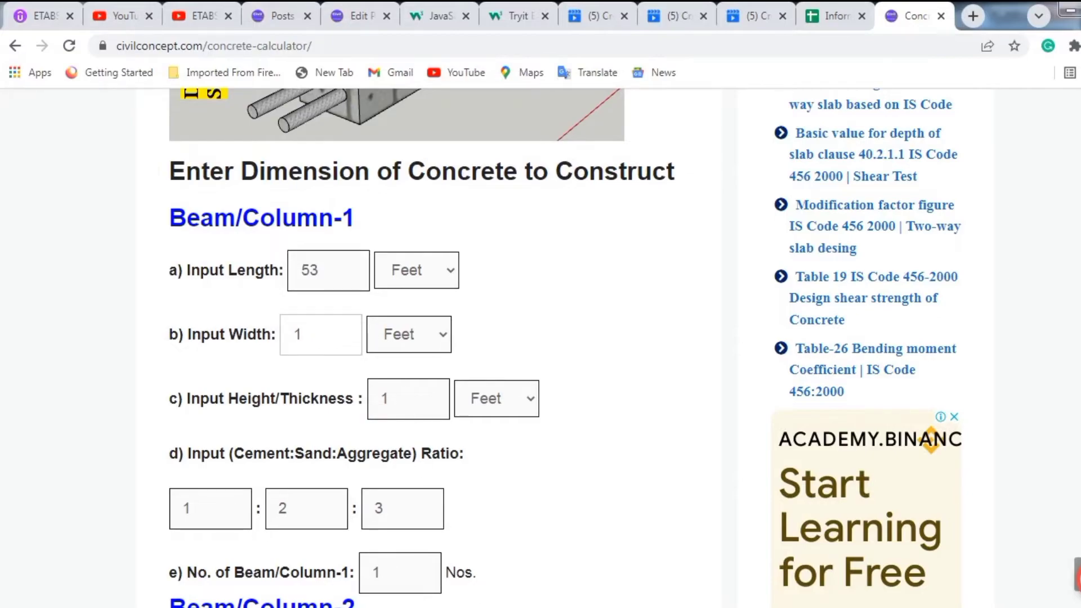
key("alt+Tab")
scroll(587, 314, "up", 2)
scroll(544, 453, "down", 5)
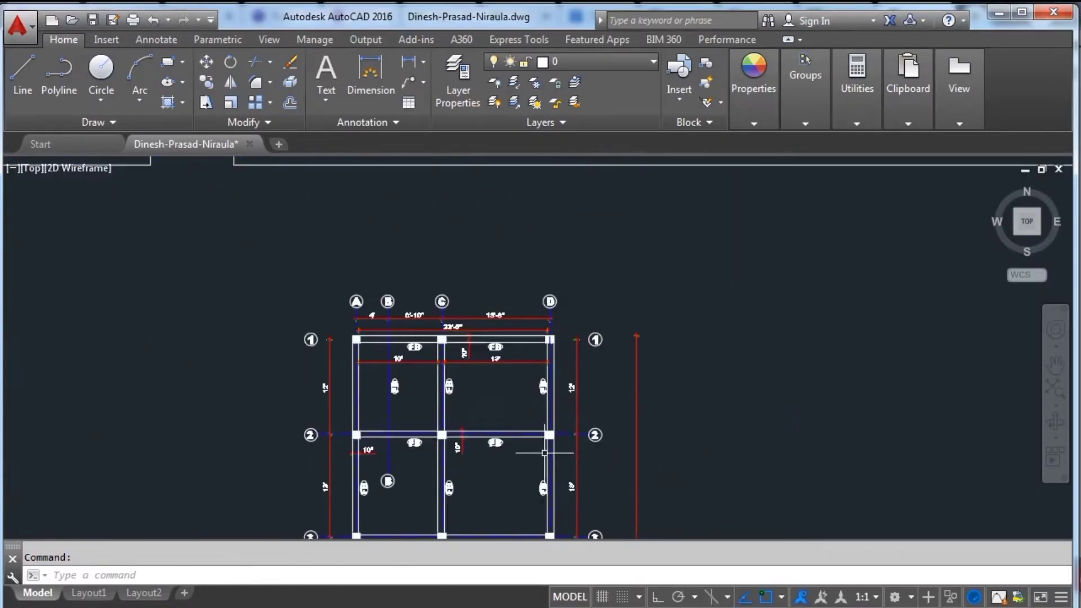
scroll(544, 453, "down", 4)
scroll(612, 267, "up", 4)
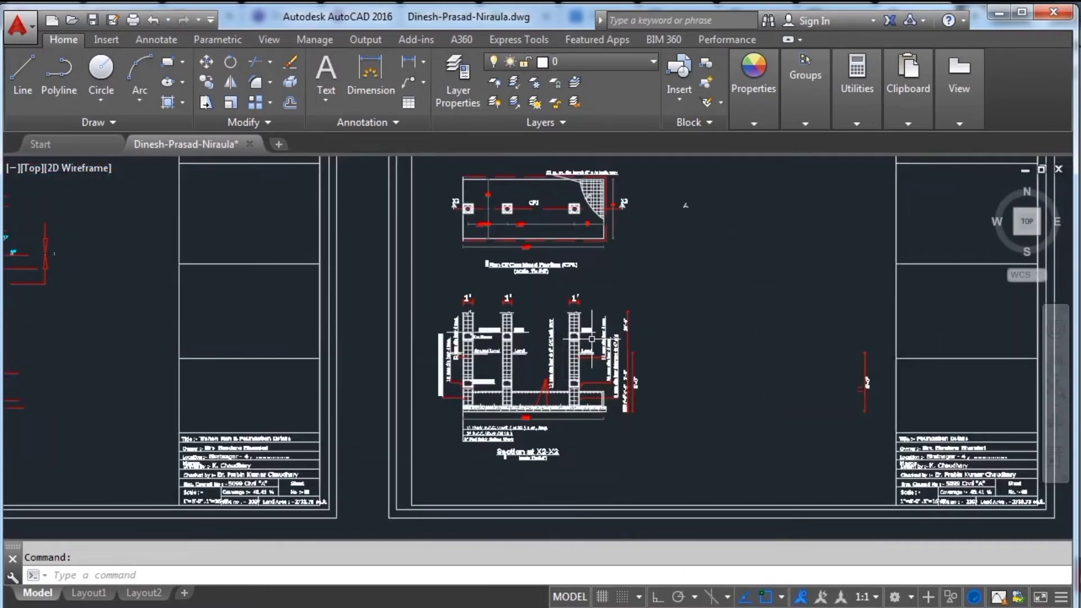
scroll(627, 421, "up", 2)
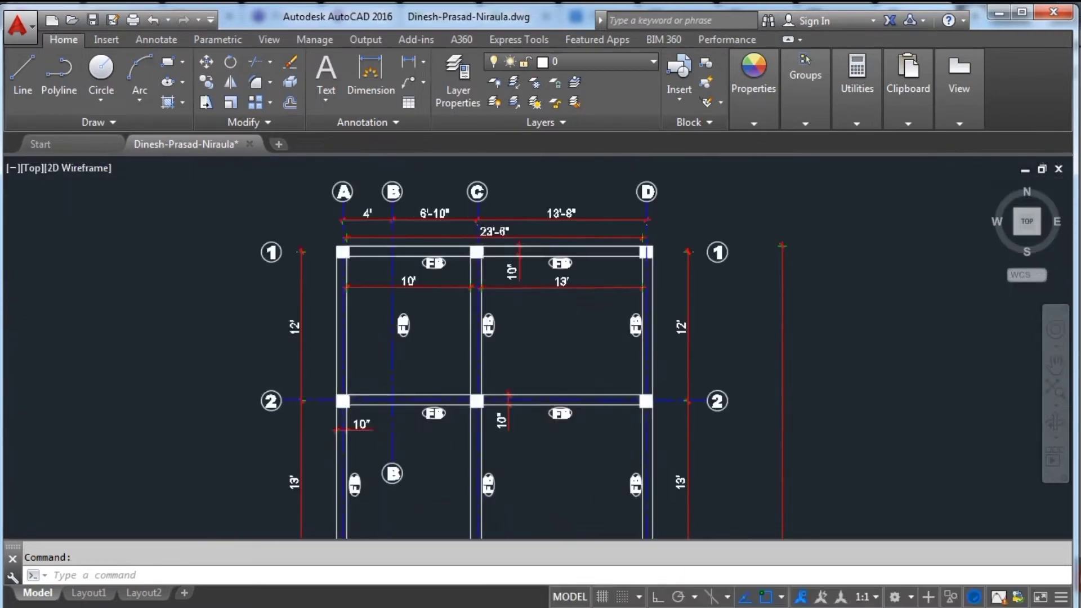
key("alt+Tab")
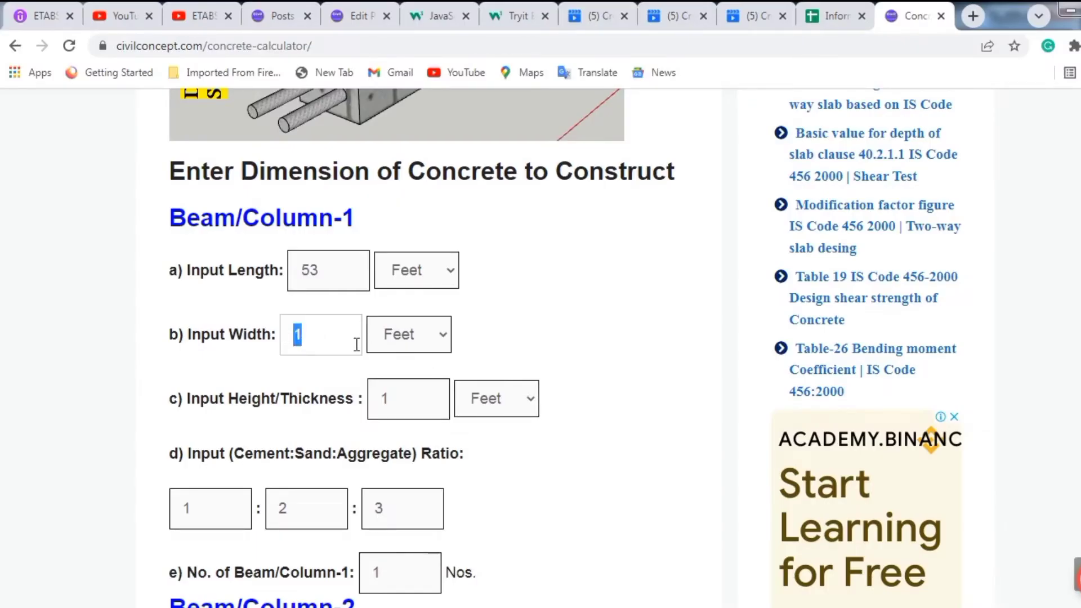
Set Beam/Column-1's width to 9 inches and keep its height at 1 foot.
type("9")
left_click(417, 349)
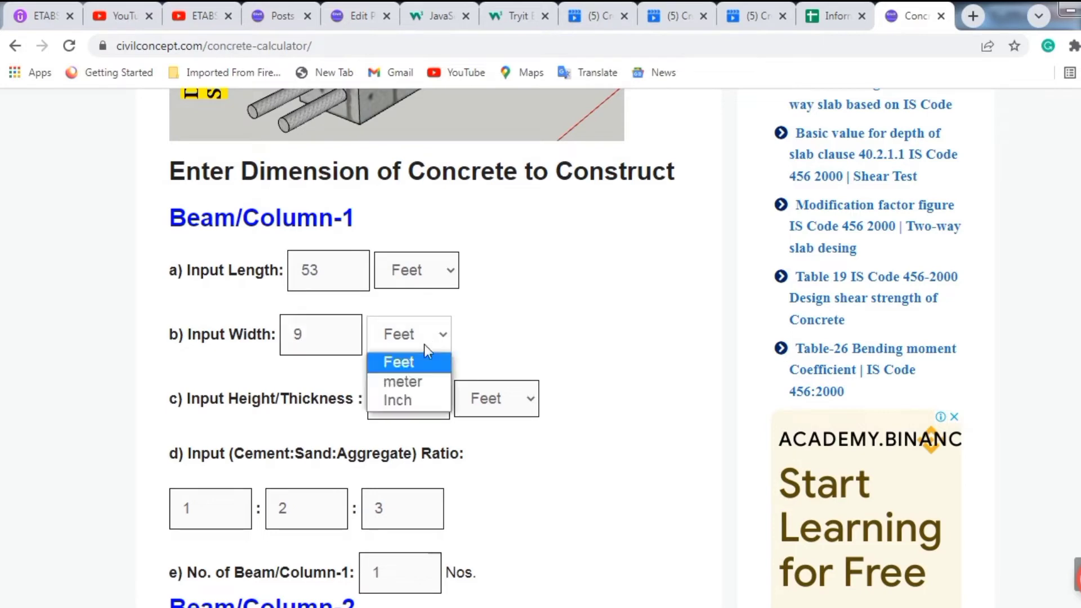
left_click(414, 394)
scroll(518, 337, "up", 3)
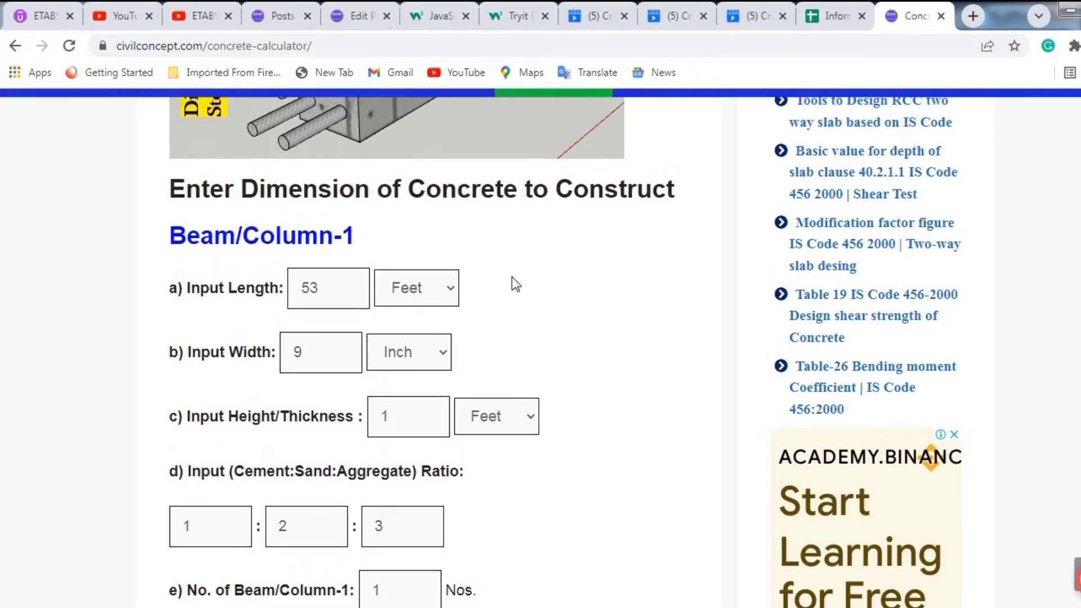
scroll(491, 357, "down", 1)
scroll(491, 358, "down", 3)
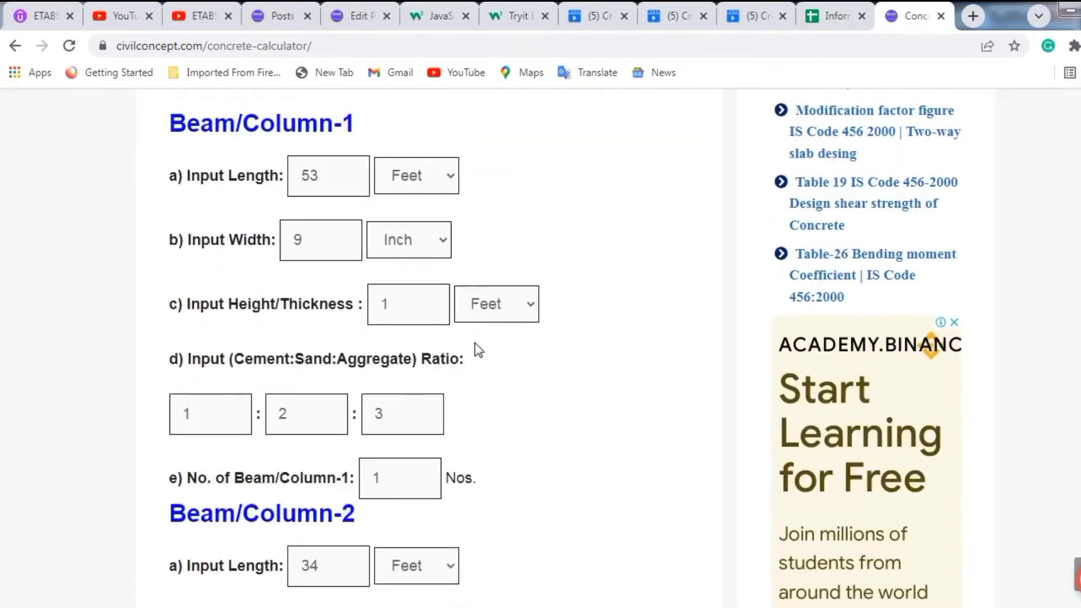
double_click(397, 310)
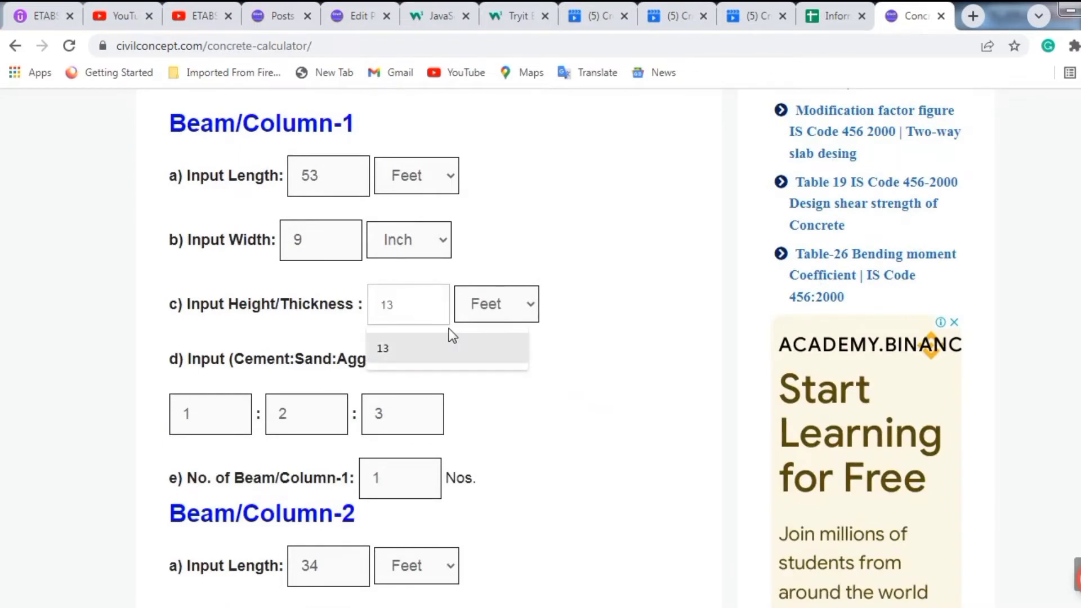
left_click(416, 315)
left_click(556, 388)
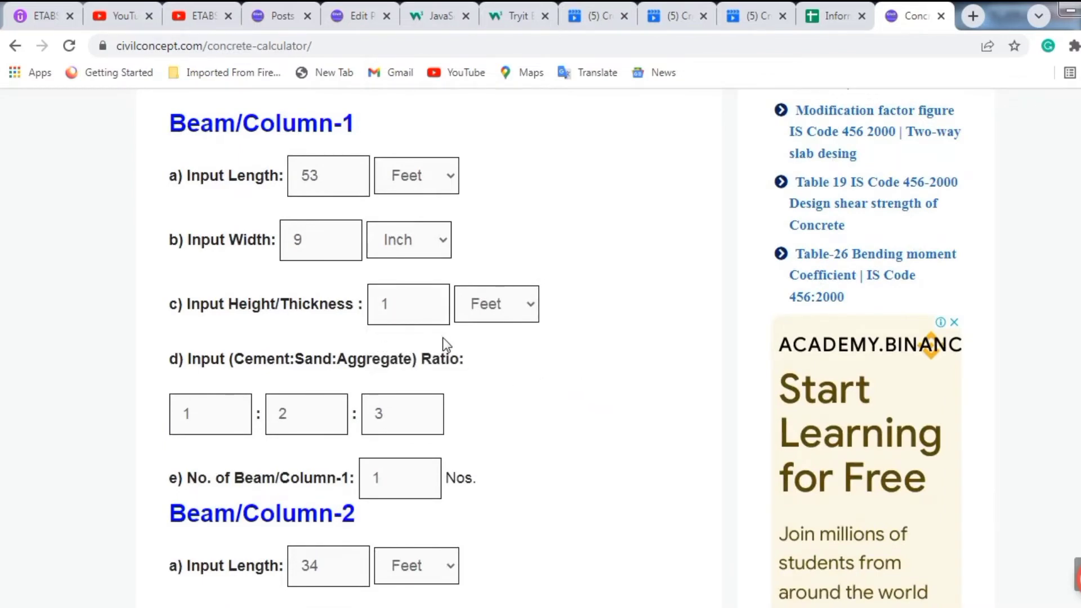
Change the mix ratio's sand part from 2 to 1.5 for a 1:1.5:3 mix.
scroll(543, 374, "down", 1)
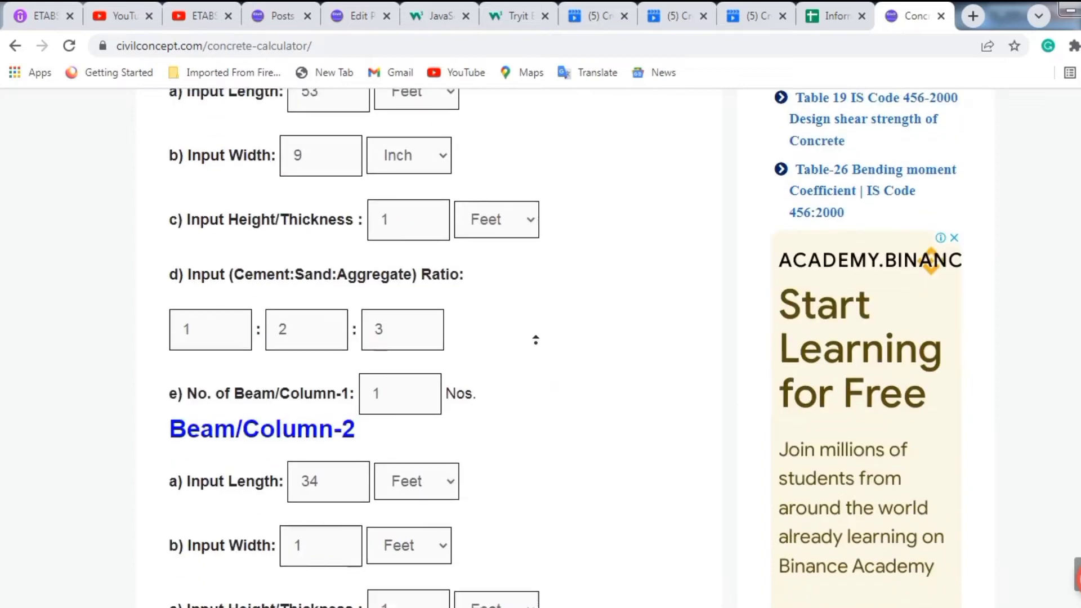
scroll(320, 333, "down", 1)
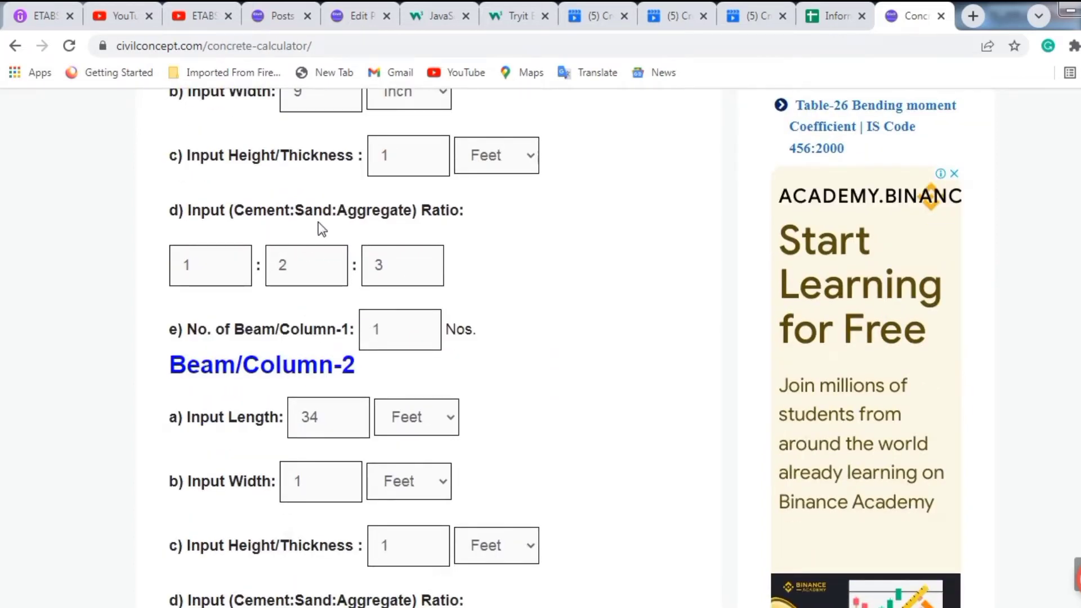
left_click(214, 267)
left_click(312, 266)
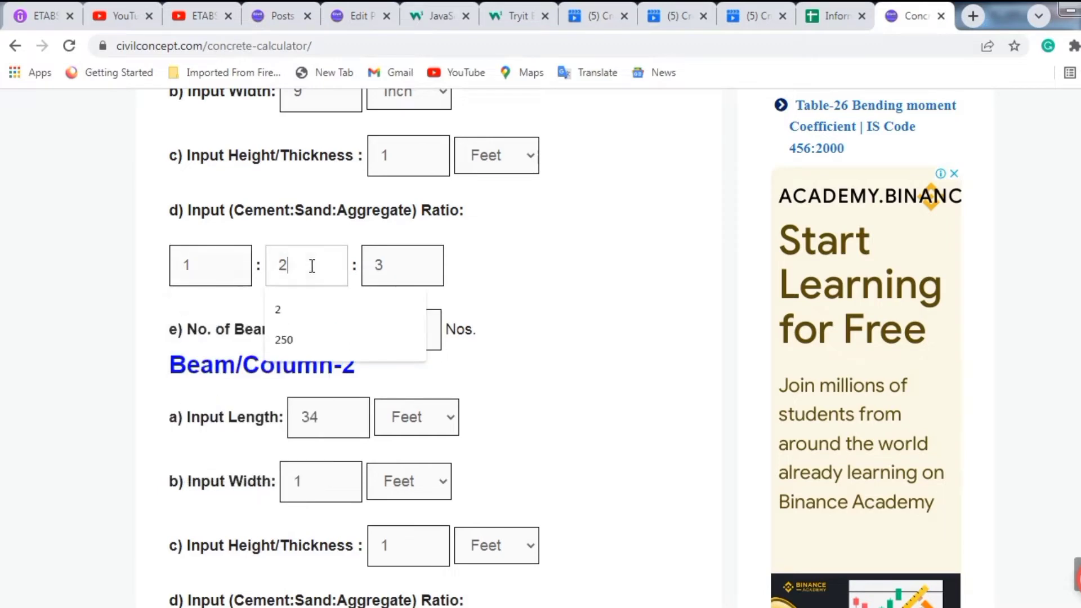
key("BackSpace")
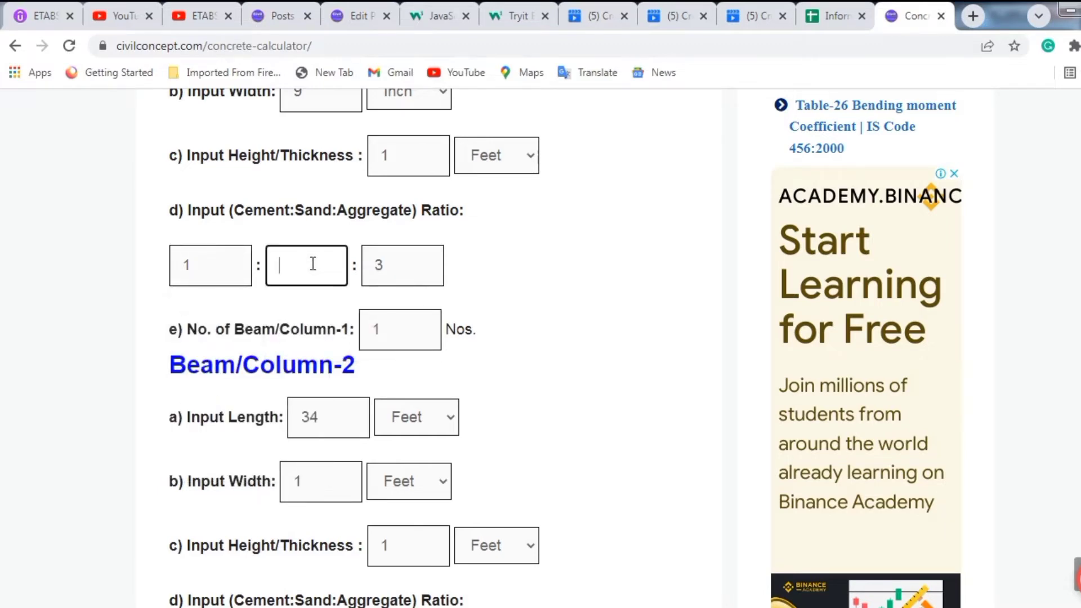
left_click(430, 270)
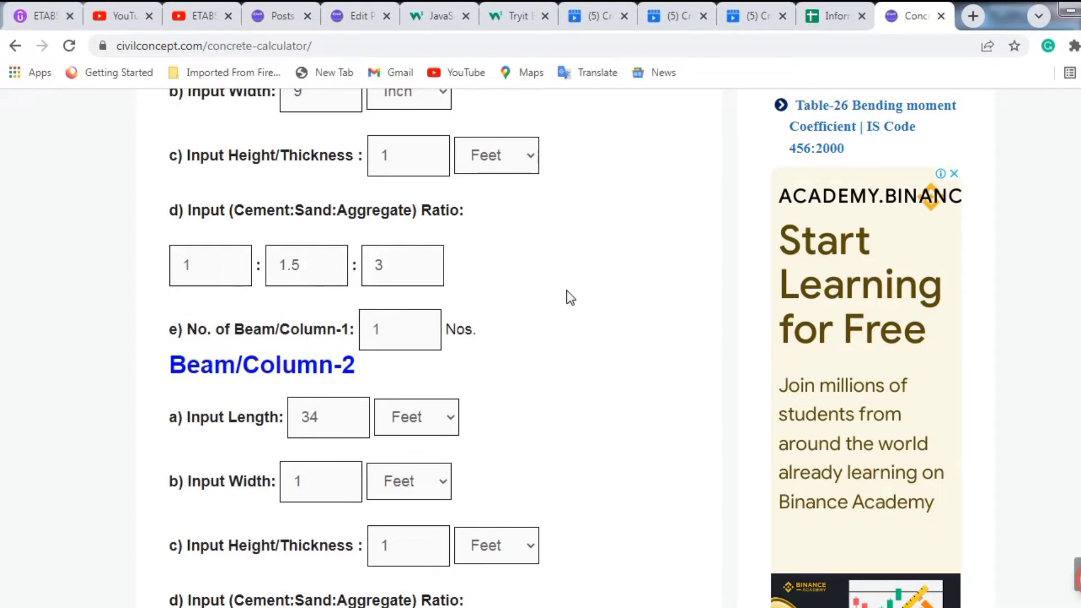
Set the number of Beam/Column-1 members to 3.
scroll(567, 289, "down", 1)
left_click(414, 247)
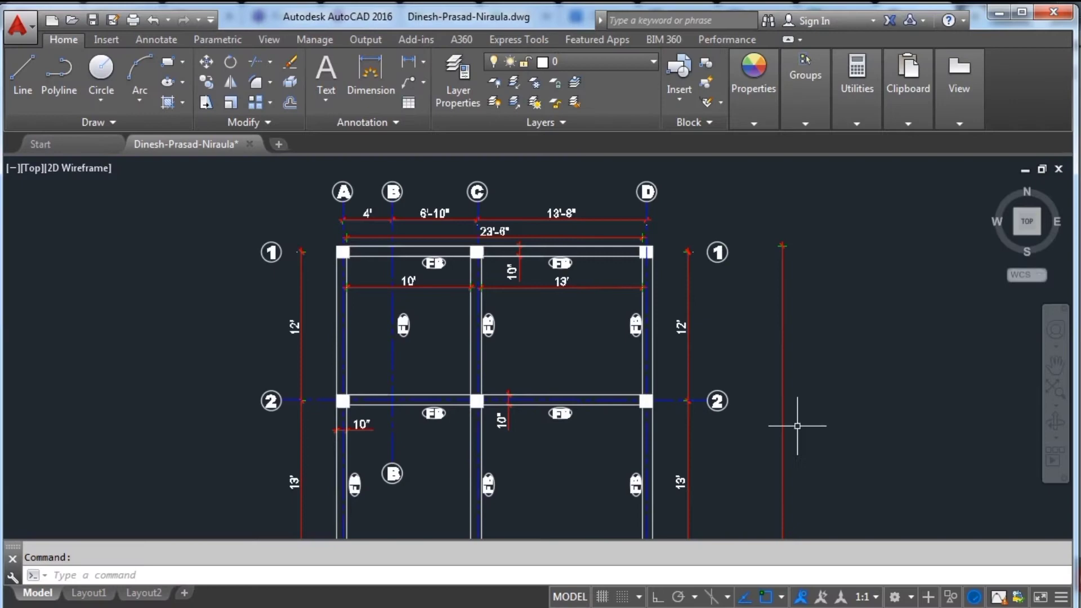
scroll(790, 386, "down", 2)
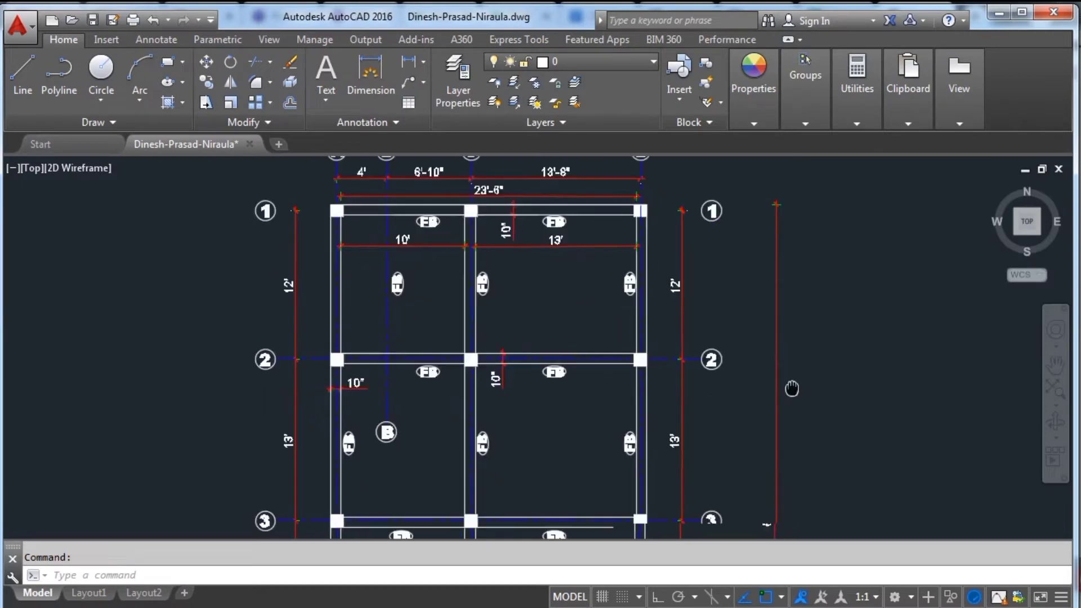
scroll(719, 393, "down", 3)
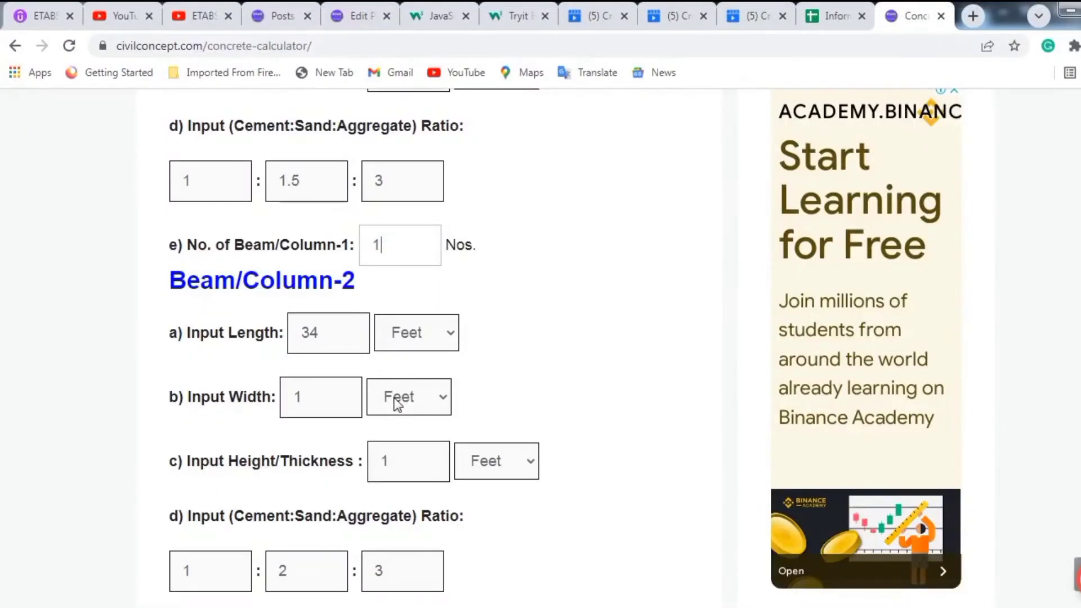
double_click(365, 246)
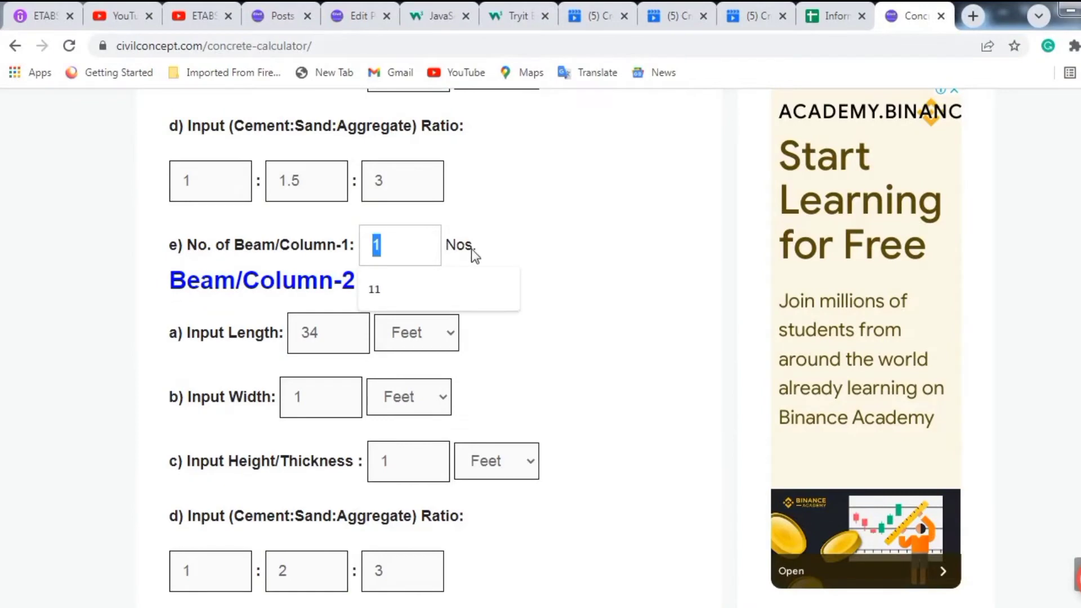
type("3")
scroll(559, 273, "down", 3)
scroll(425, 260, "up", 2)
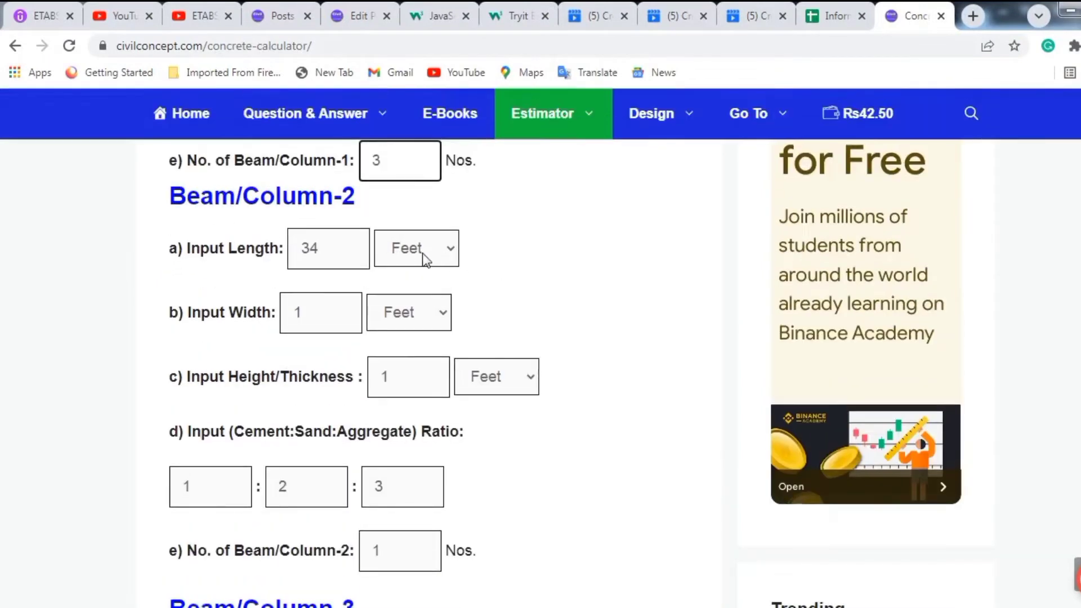
left_click(340, 242)
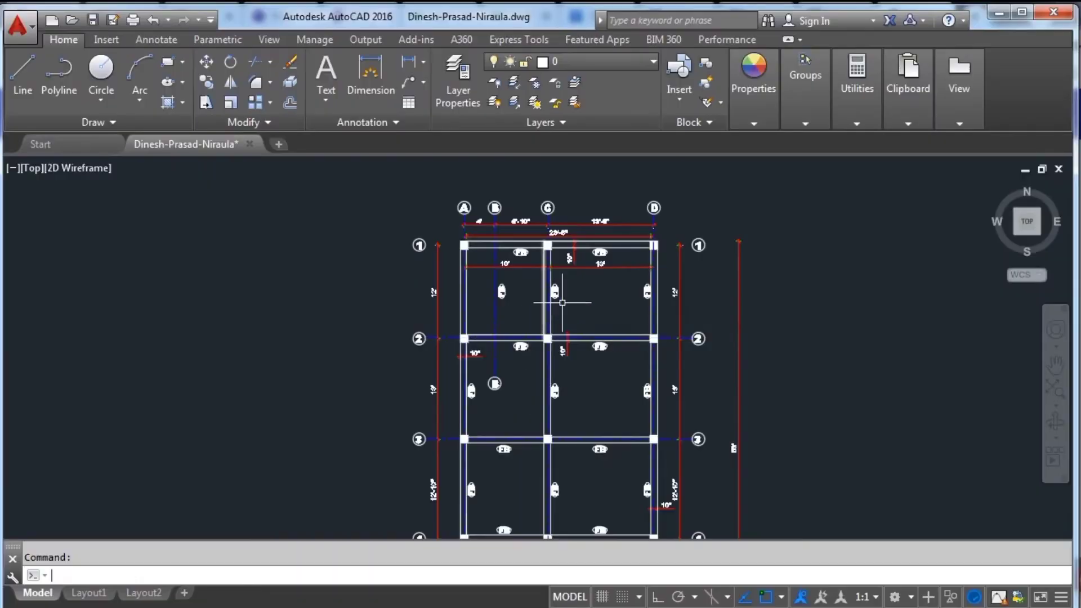
scroll(560, 302, "up", 3)
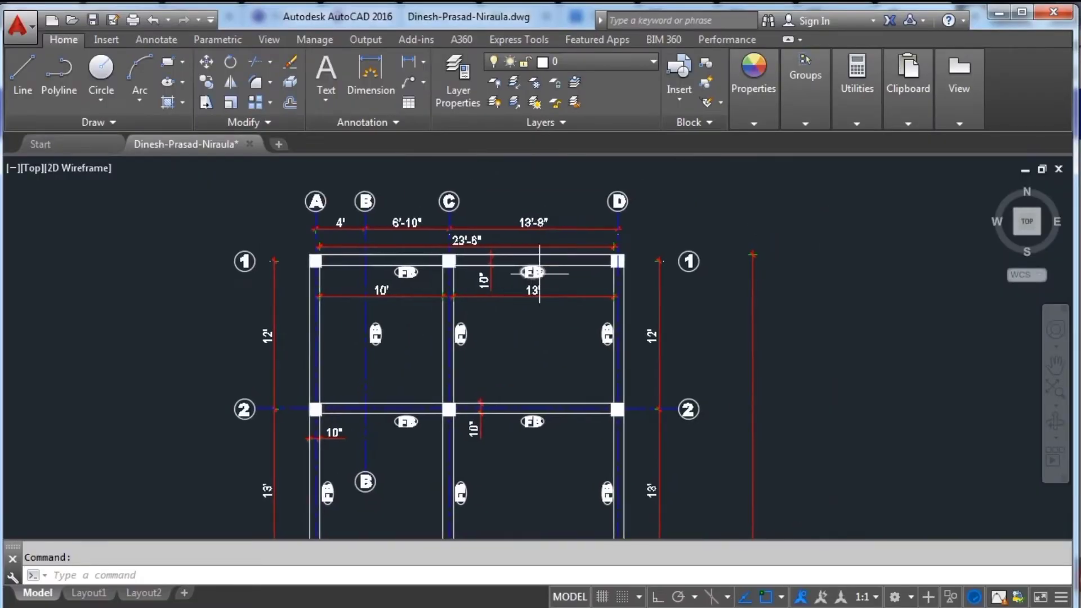
scroll(560, 352, "down", 3)
left_click_drag(572, 379, 578, 294)
left_click_drag(572, 417, 571, 361)
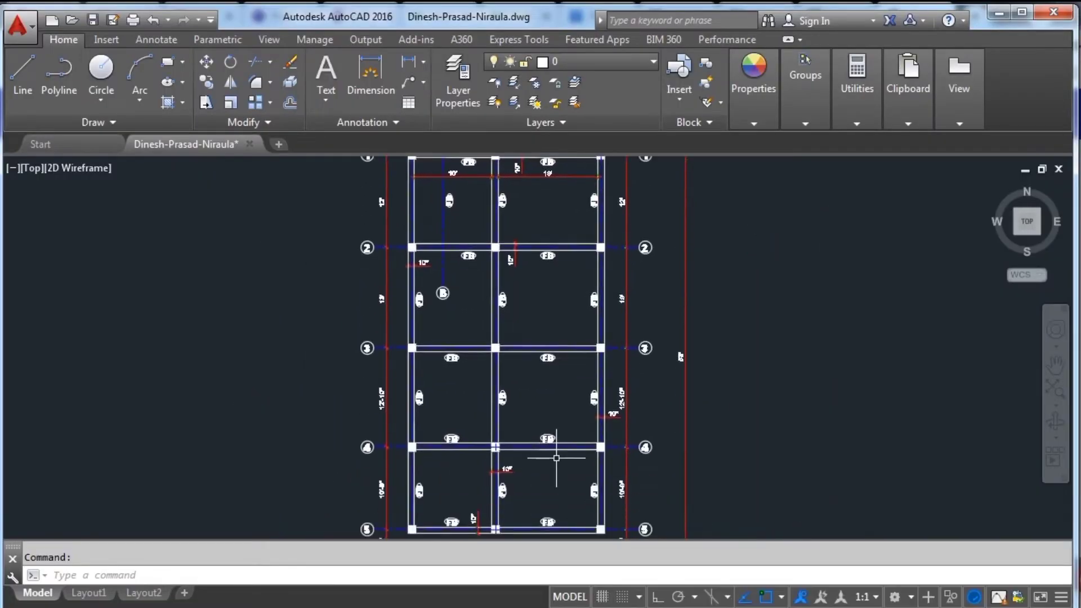
scroll(567, 383, "up", 2)
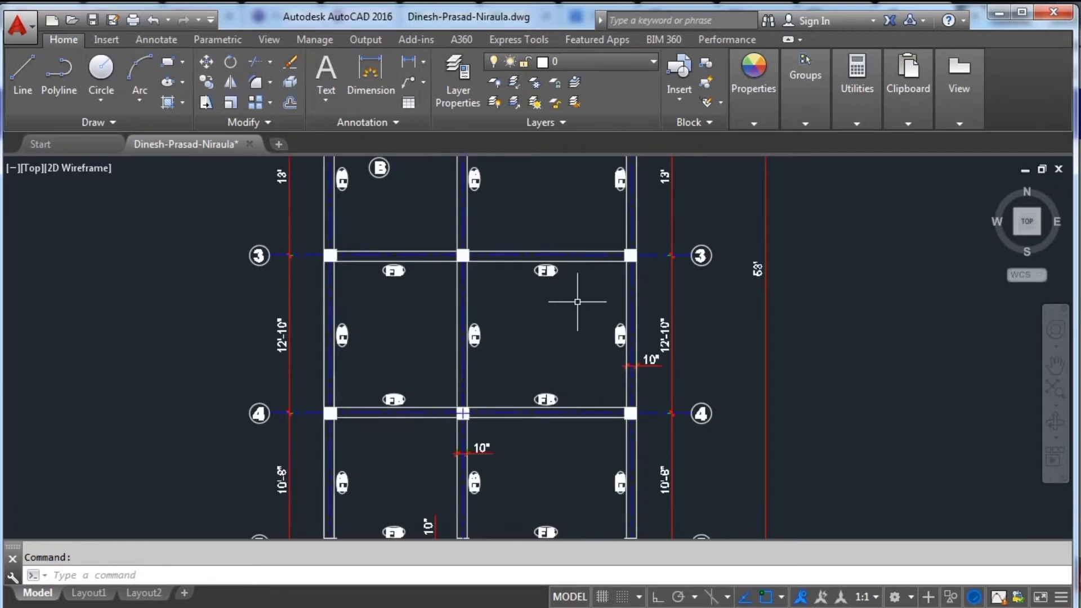
left_click_drag(580, 245, 582, 403)
left_click_drag(578, 312, 577, 437)
left_click_drag(559, 297, 559, 345)
scroll(559, 320, "up", 2)
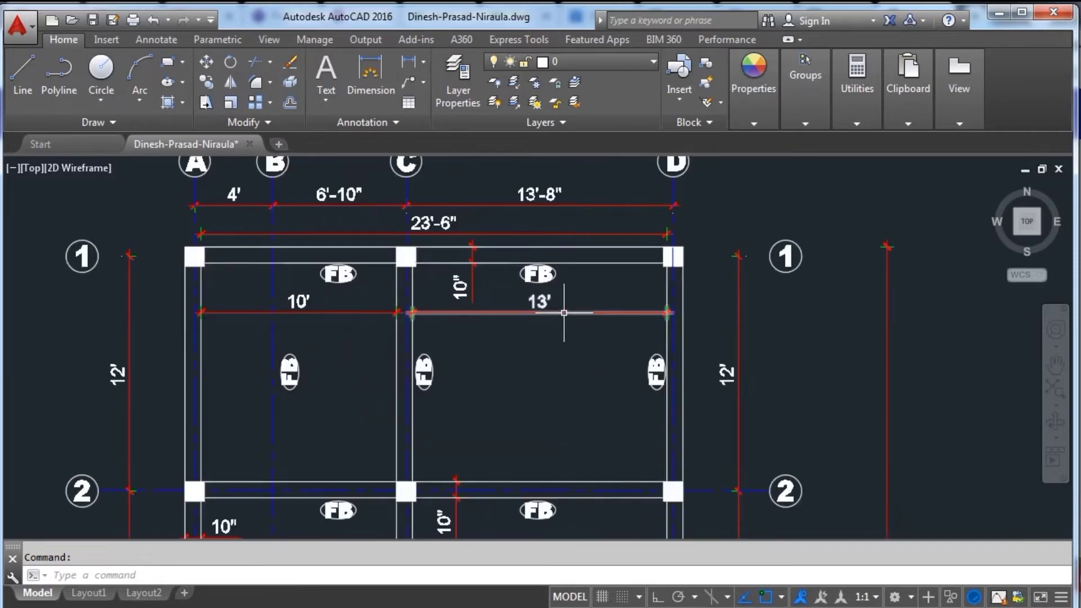
scroll(564, 313, "up", 2)
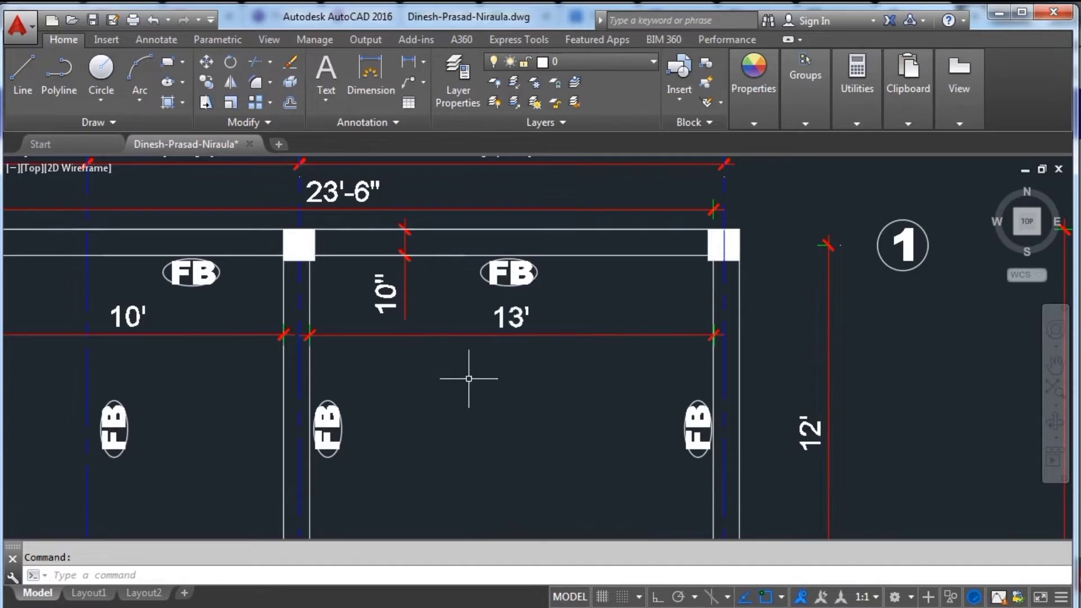
scroll(497, 388, "up", 2)
scroll(497, 387, "down", 2)
left_click_drag(496, 388, 497, 417)
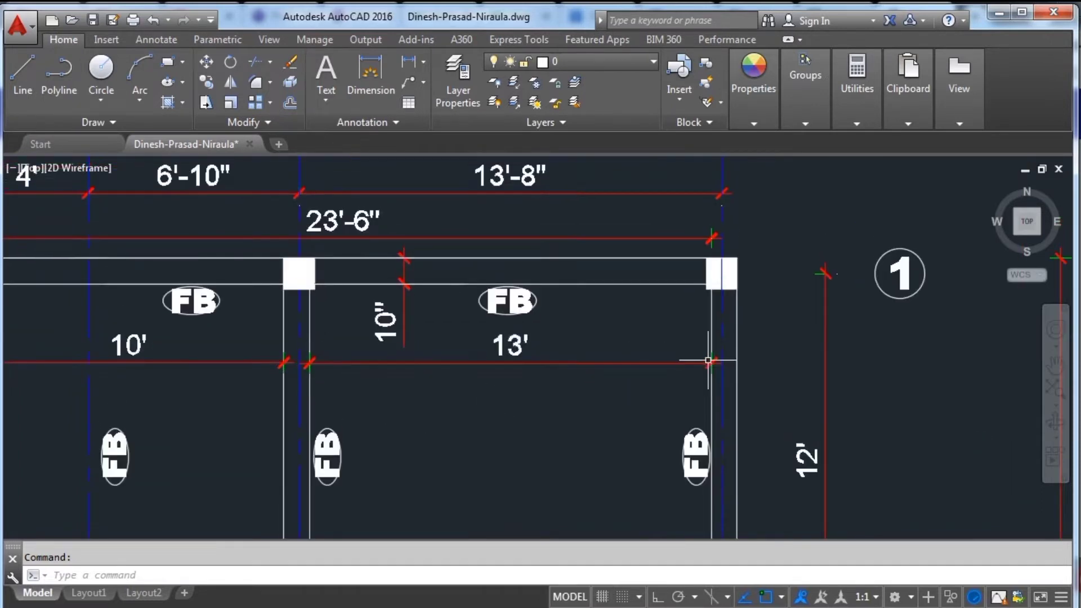
scroll(450, 394, "down", 4)
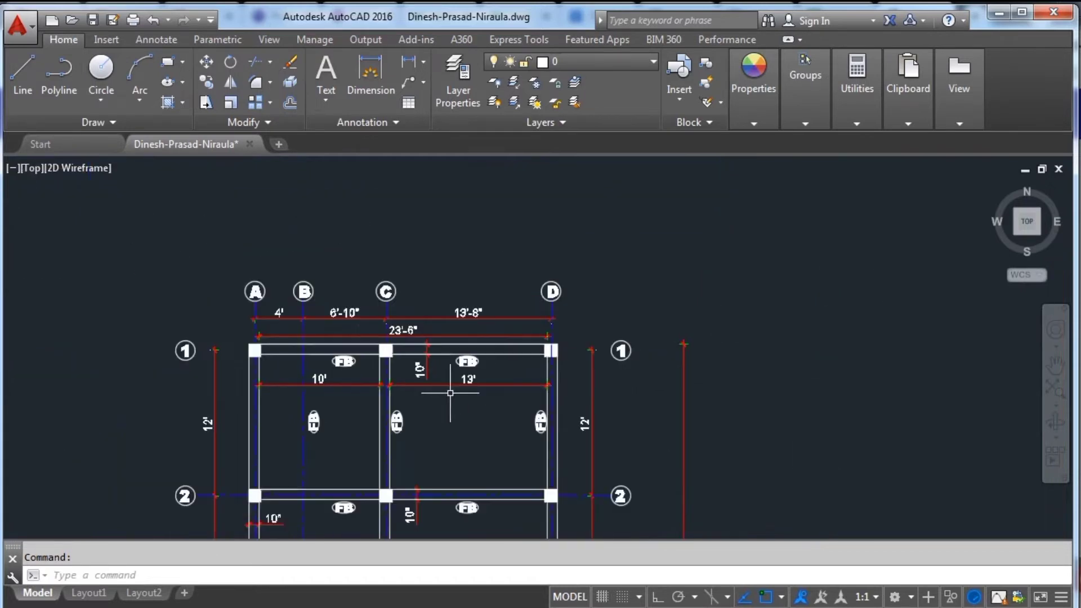
scroll(556, 380, "up", 2)
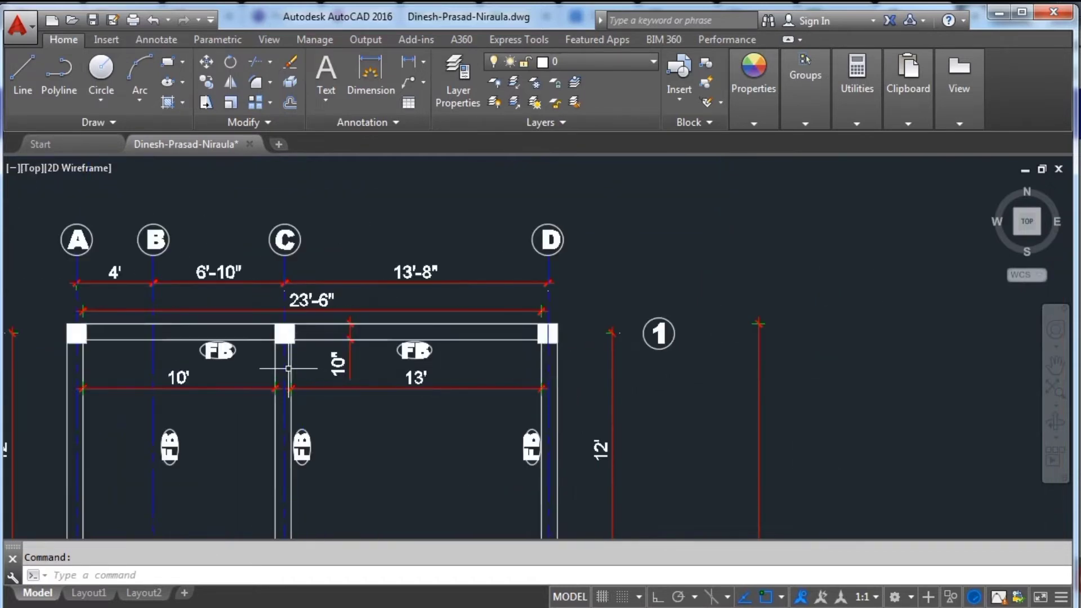
left_click_drag(430, 429, 589, 383)
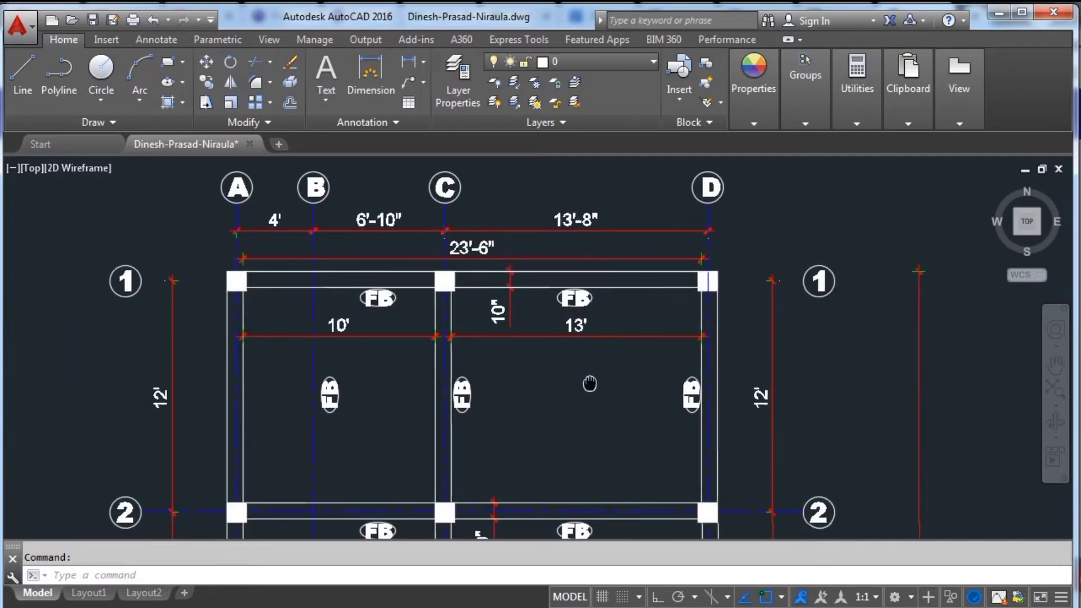
scroll(526, 367, "up", 2)
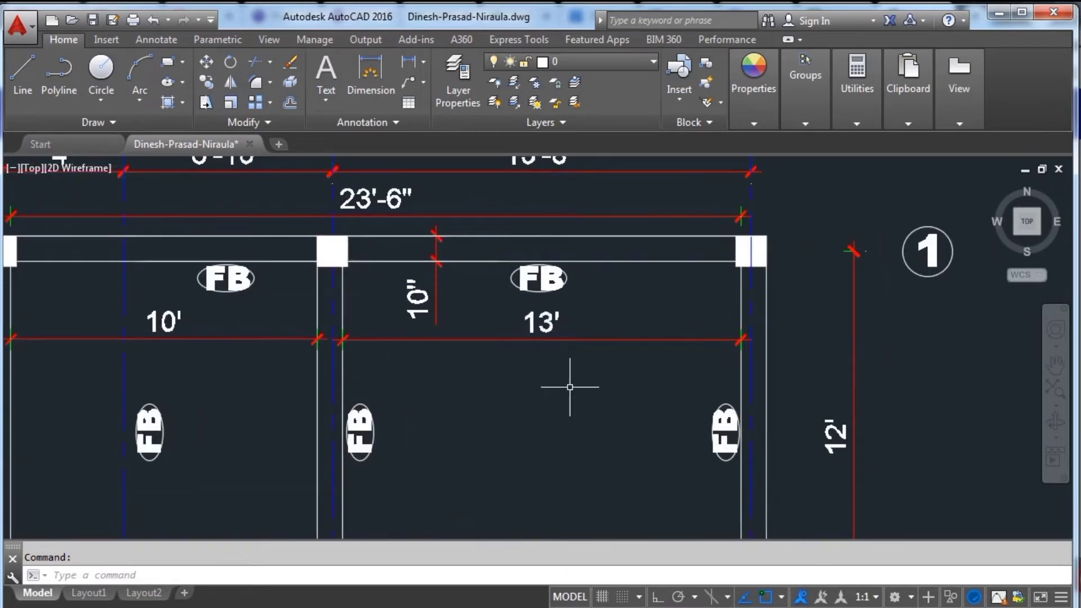
scroll(572, 389, "down", 2)
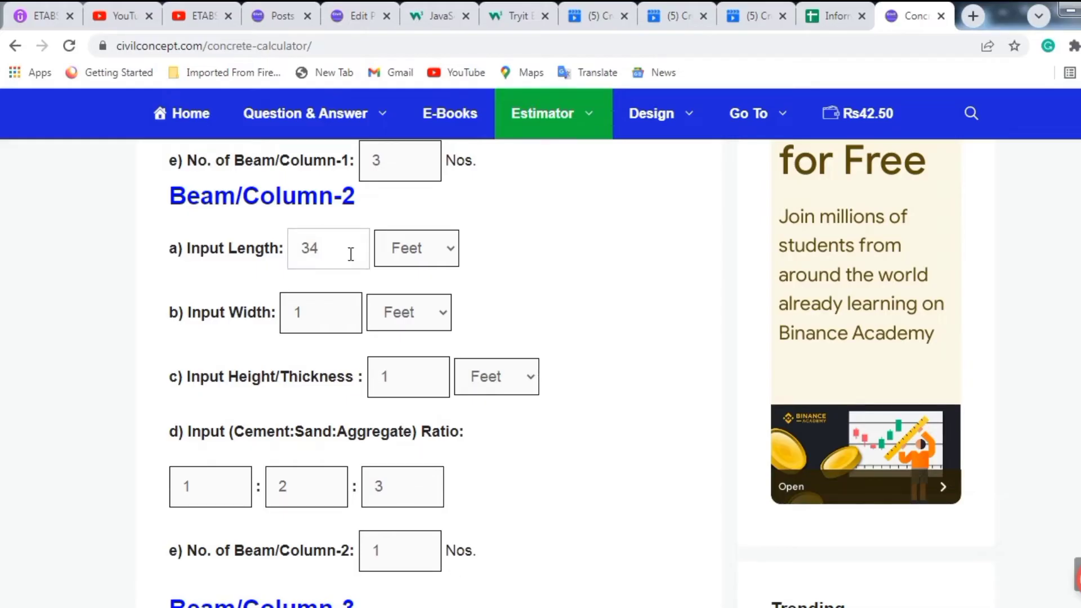
Enter Beam/Column-2's length as 13 feet and width as 9 inches.
double_click(299, 243)
type("1")
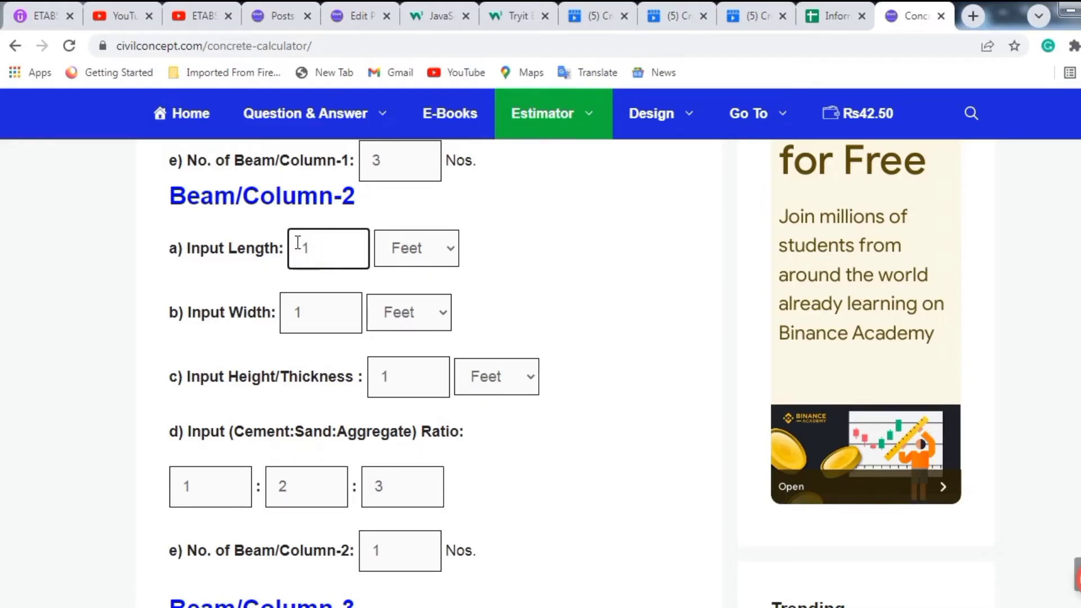
type("3")
left_click(545, 312)
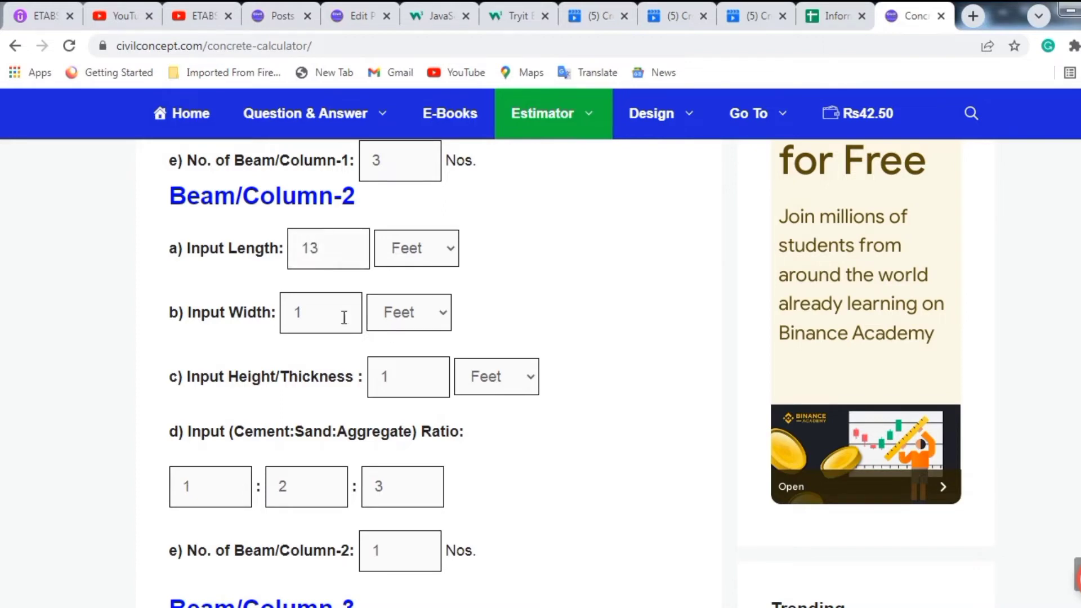
double_click(291, 309)
type("9")
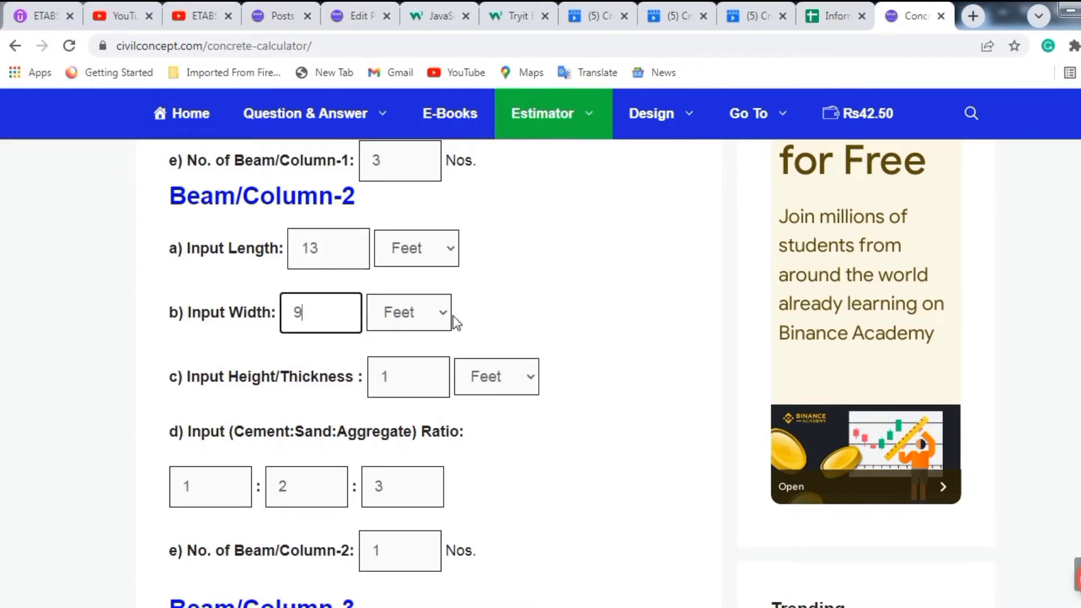
left_click(440, 313)
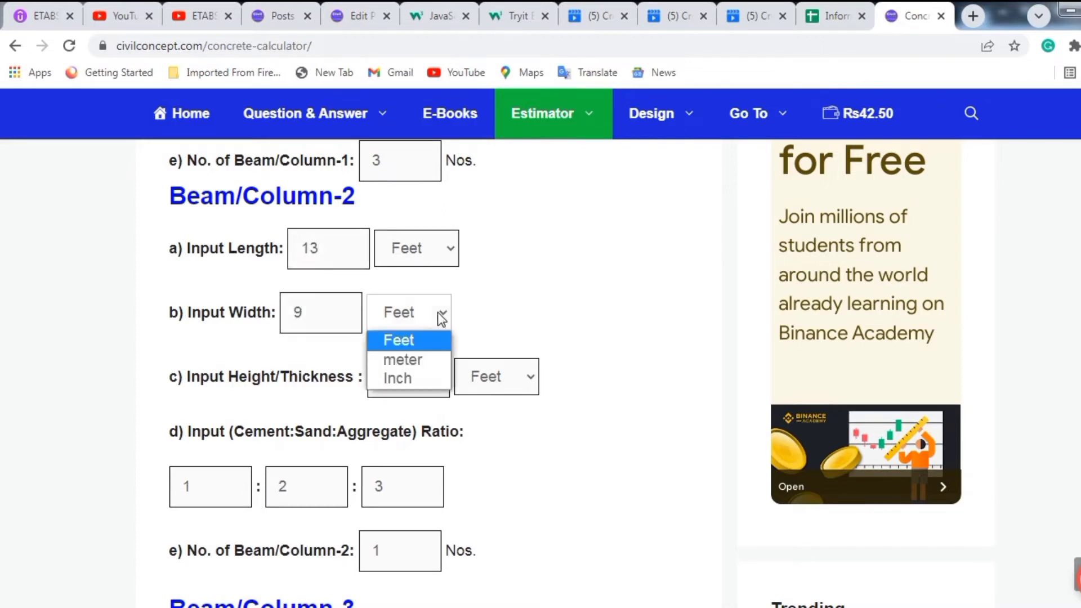
left_click(408, 378)
scroll(541, 304, "down", 1)
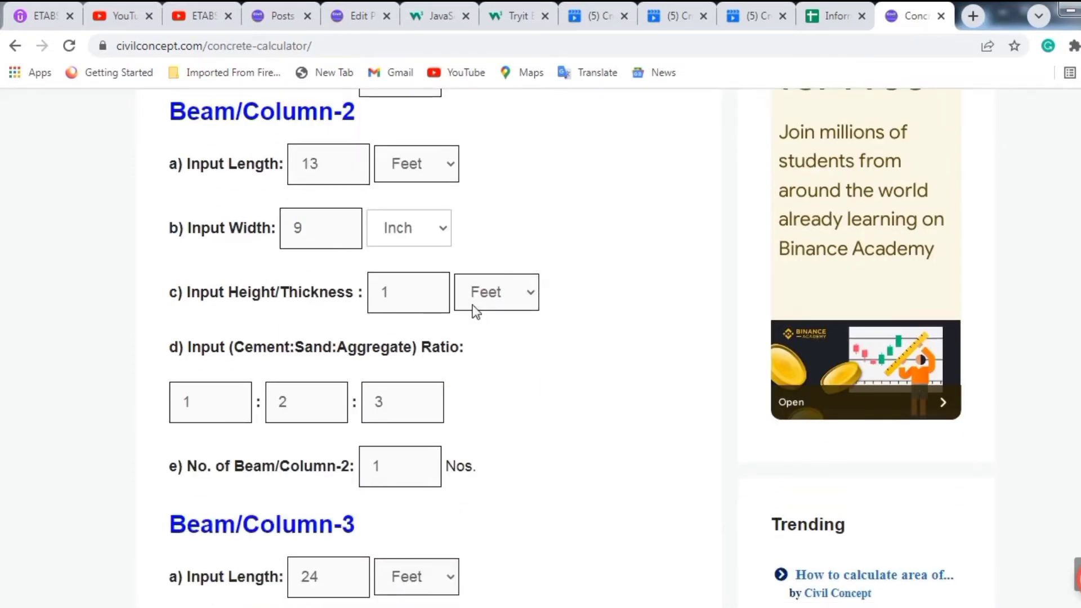
Keep Beam/Column-2's height at 1 foot.
left_click(415, 297)
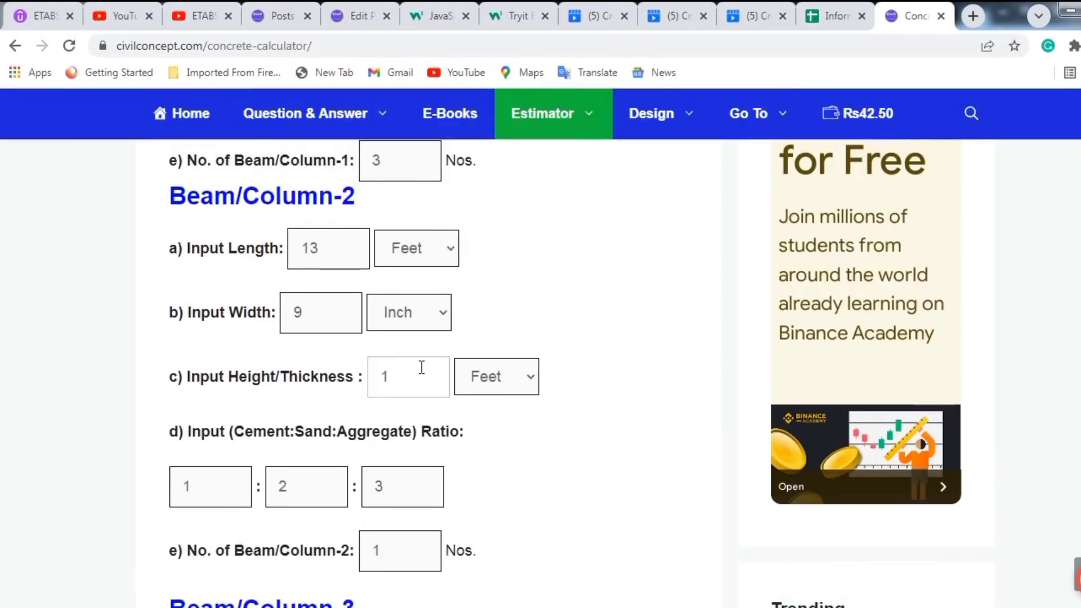
scroll(525, 366, "up", 1)
left_click(526, 376)
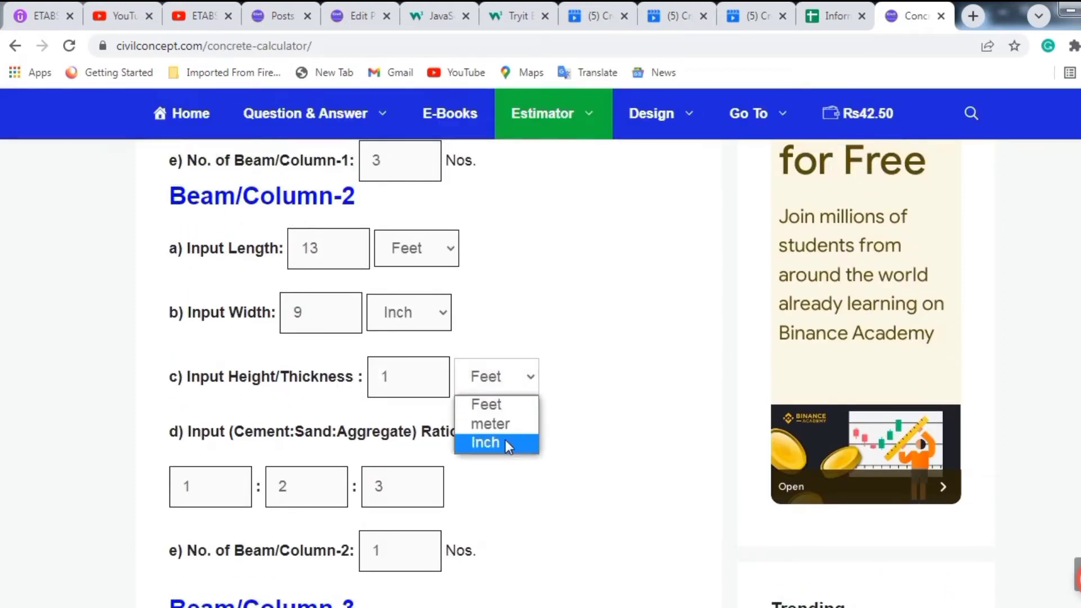
left_click(572, 360)
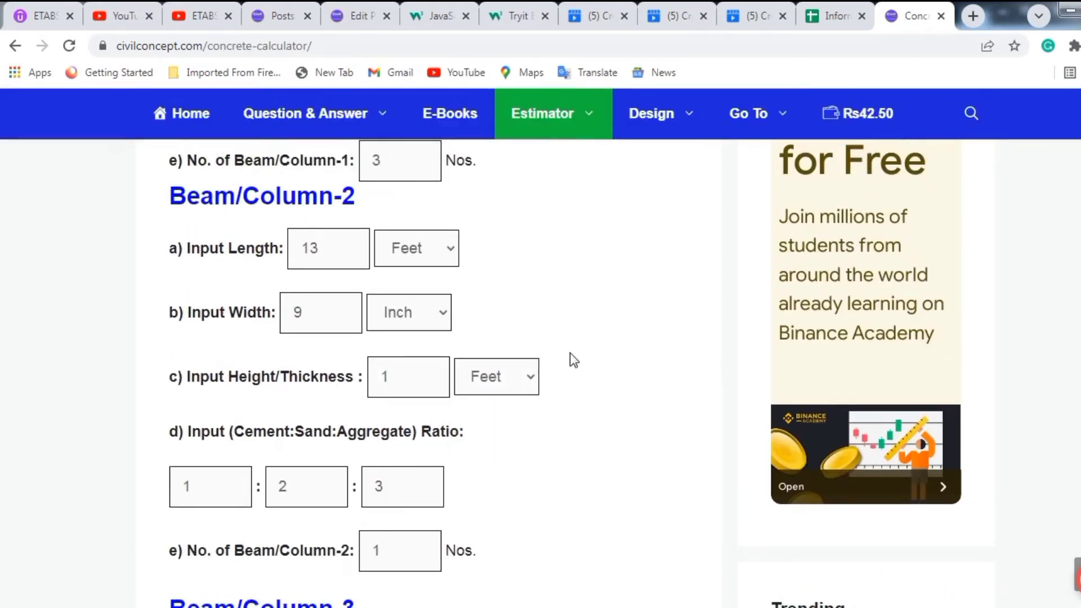
scroll(520, 370, "down", 1)
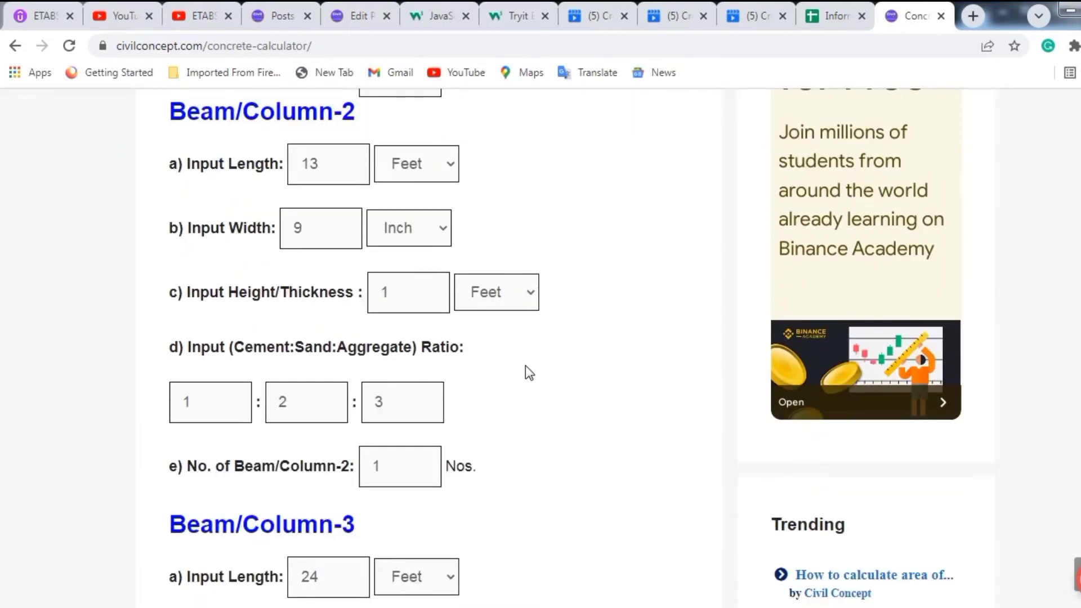
scroll(489, 349, "up", 1)
scroll(477, 395, "down", 1)
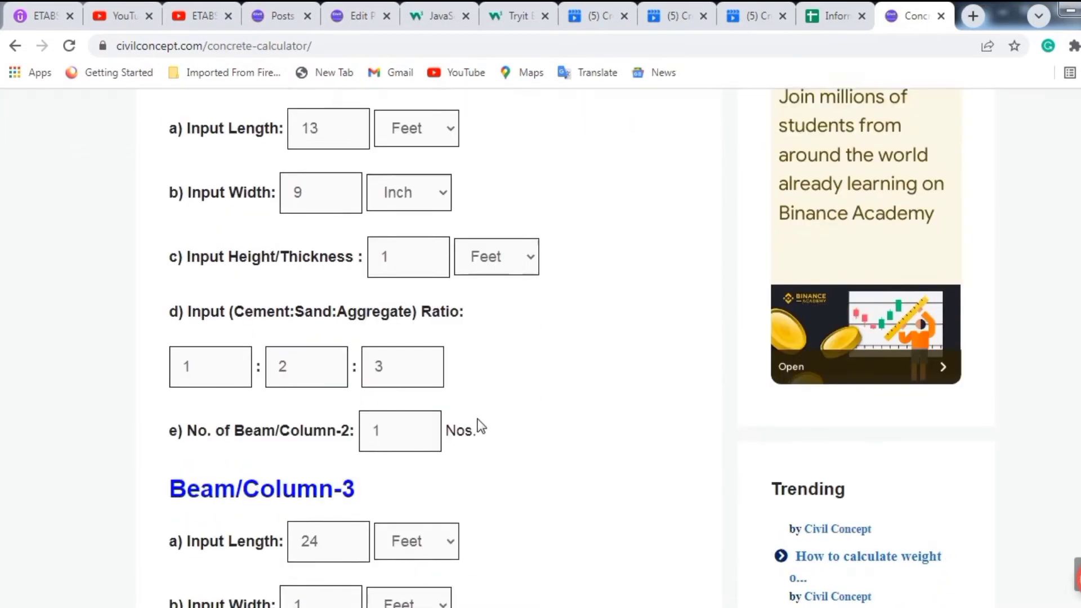
Change the sand ratio to 1.5 for a 1:1.5:3 mix and set the count to 5.
left_click(312, 334)
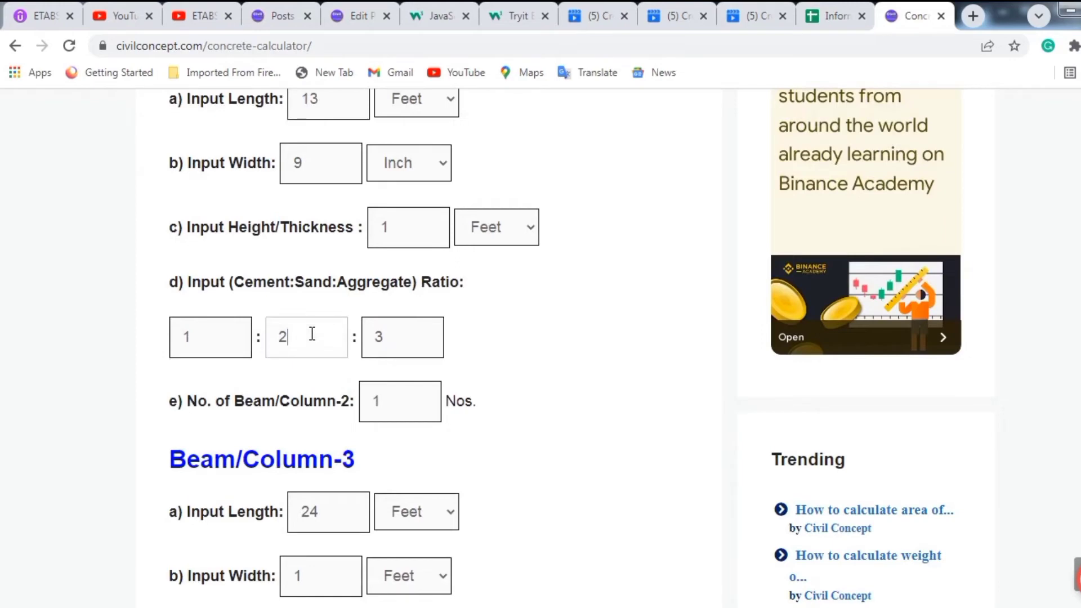
key("BackSpace")
type("1.5")
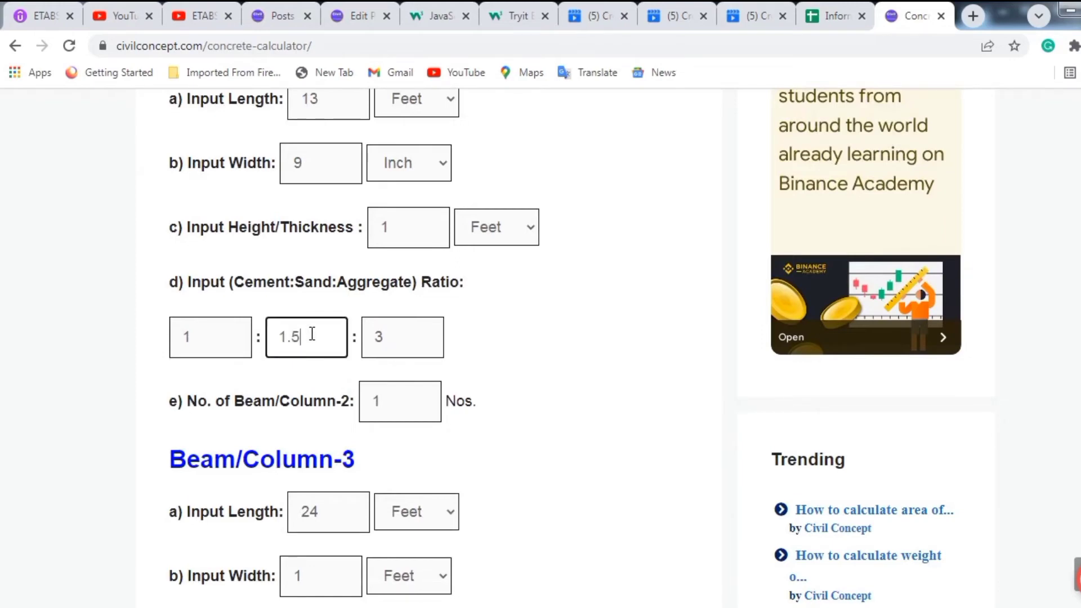
left_click(617, 361)
scroll(617, 360, "down", 1)
left_click(411, 319)
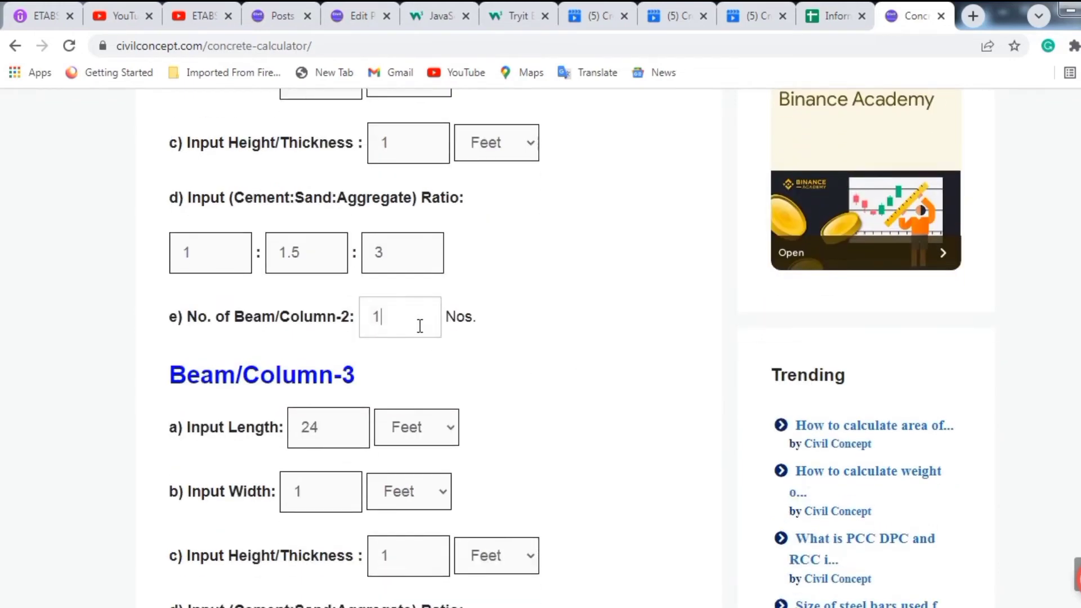
key("BackSpace")
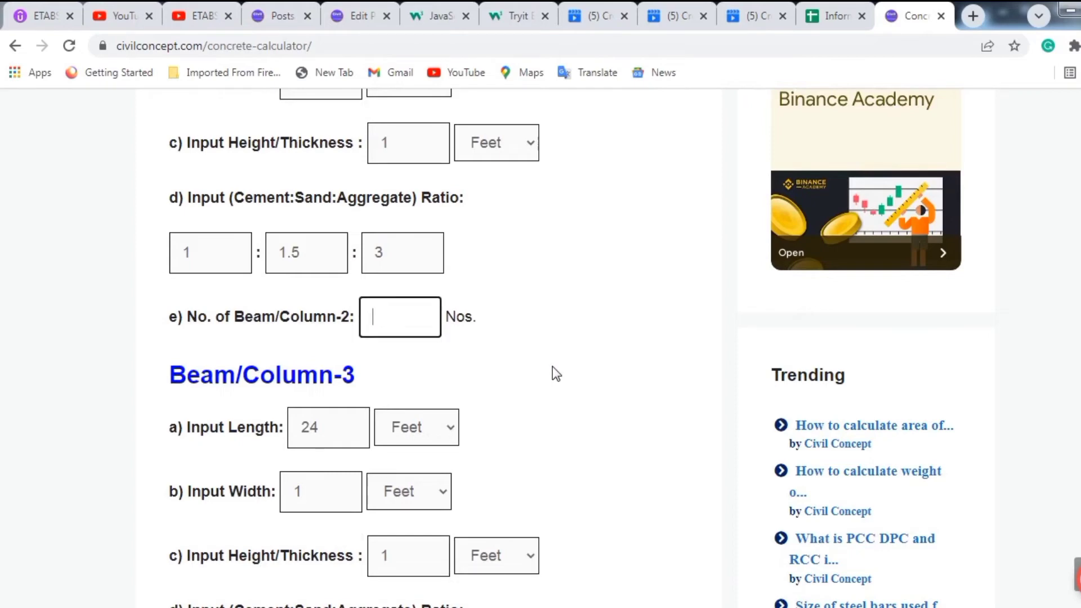
type("5")
scroll(552, 368, "up", 3)
scroll(570, 372, "down", 2)
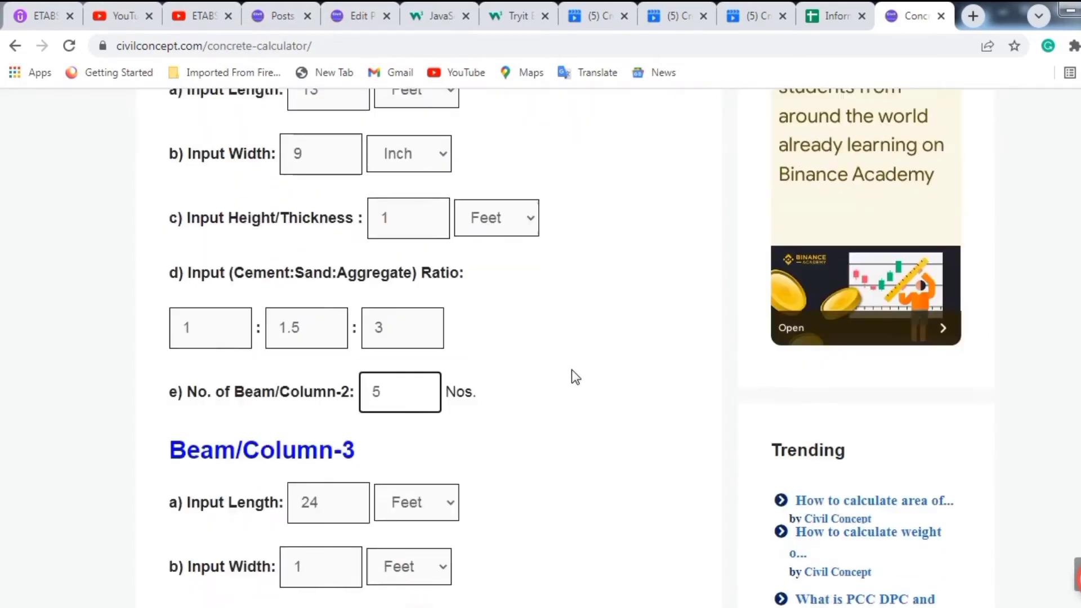
scroll(573, 369, "down", 1)
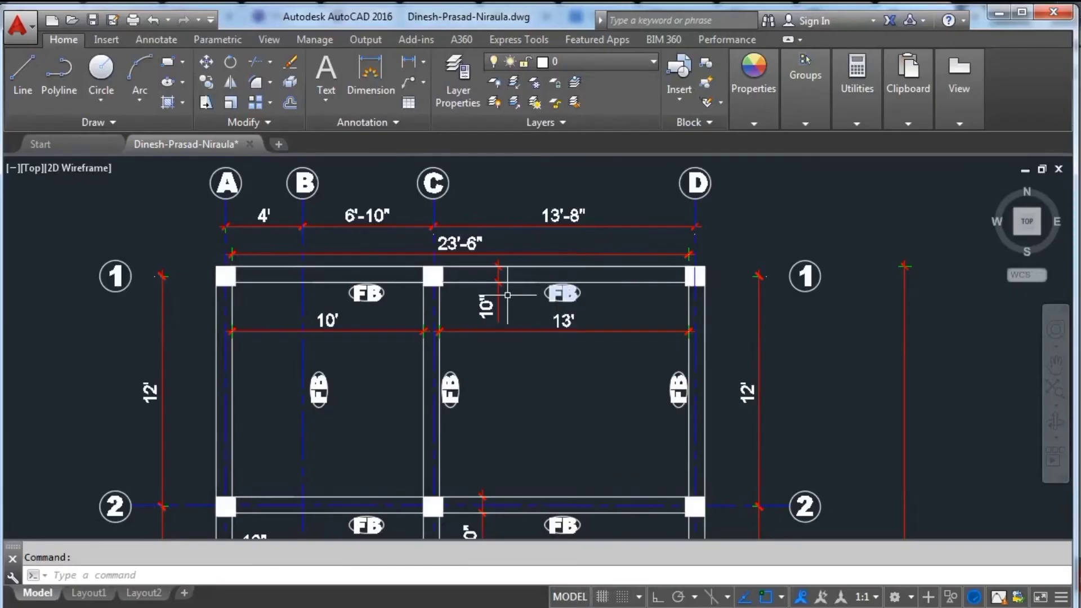
Pan the foundation plan from grid lines A–D down through rows 3 to 5, then return to the calculator.
scroll(599, 325, "down", 2)
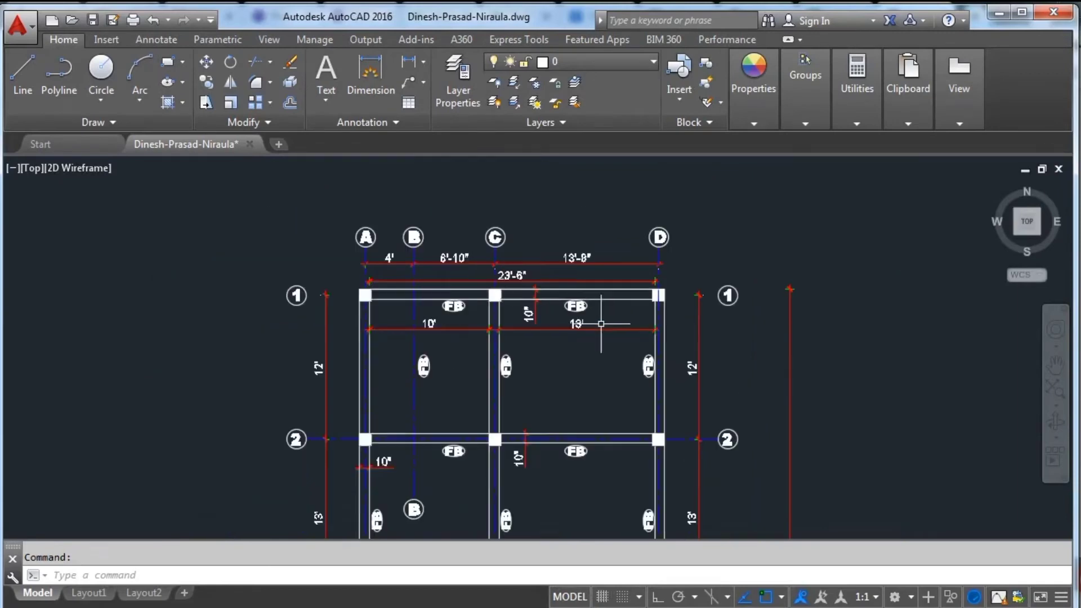
scroll(601, 324, "down", 2)
left_click_drag(598, 331, 588, 268)
left_click_drag(585, 433, 584, 364)
left_click_drag(581, 413, 577, 338)
left_click_drag(589, 299, 602, 389)
scroll(567, 272, "up", 2)
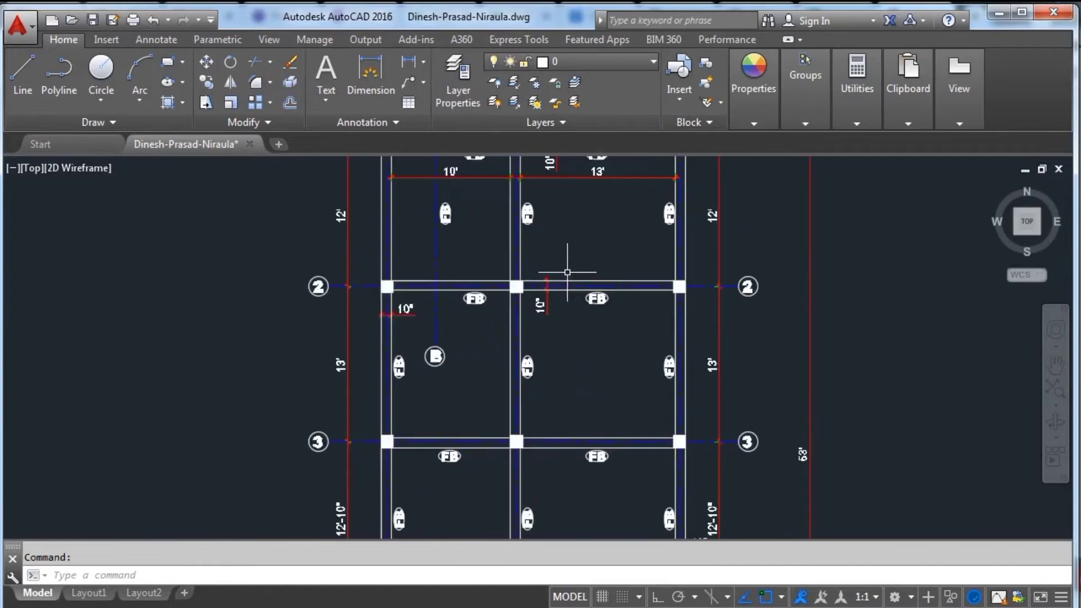
left_click_drag(567, 272, 626, 357)
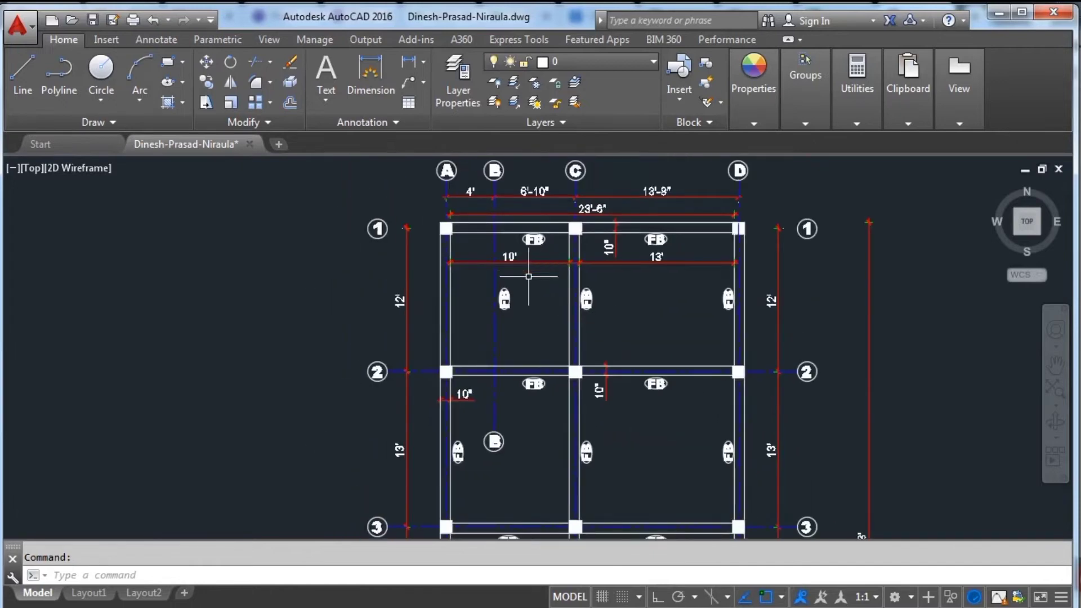
scroll(535, 299, "down", 2)
left_click_drag(532, 344, 533, 309)
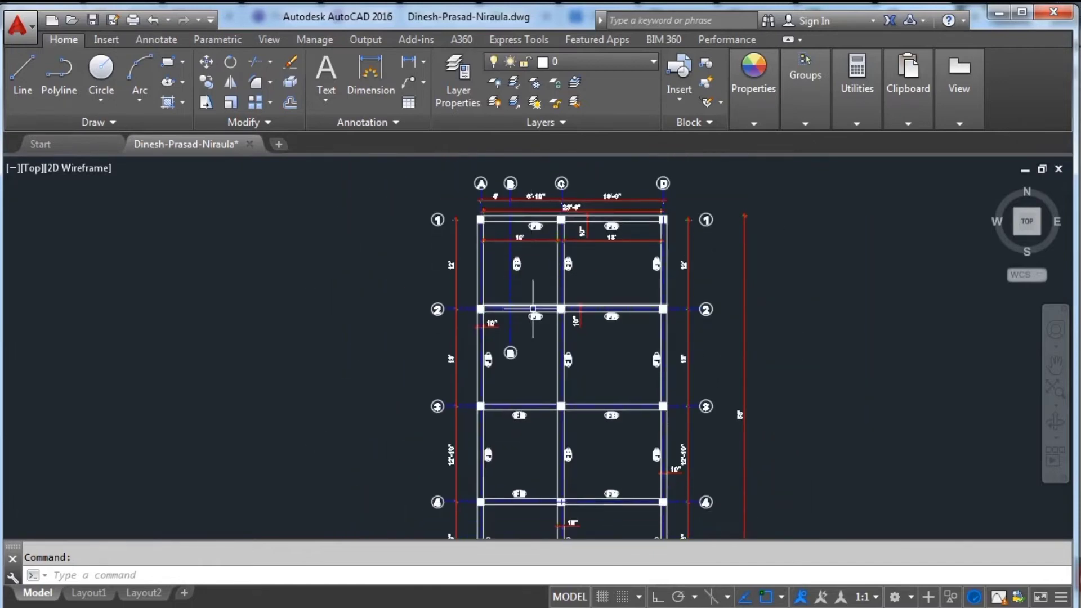
left_click_drag(532, 372, 531, 319)
left_click_drag(531, 442, 531, 392)
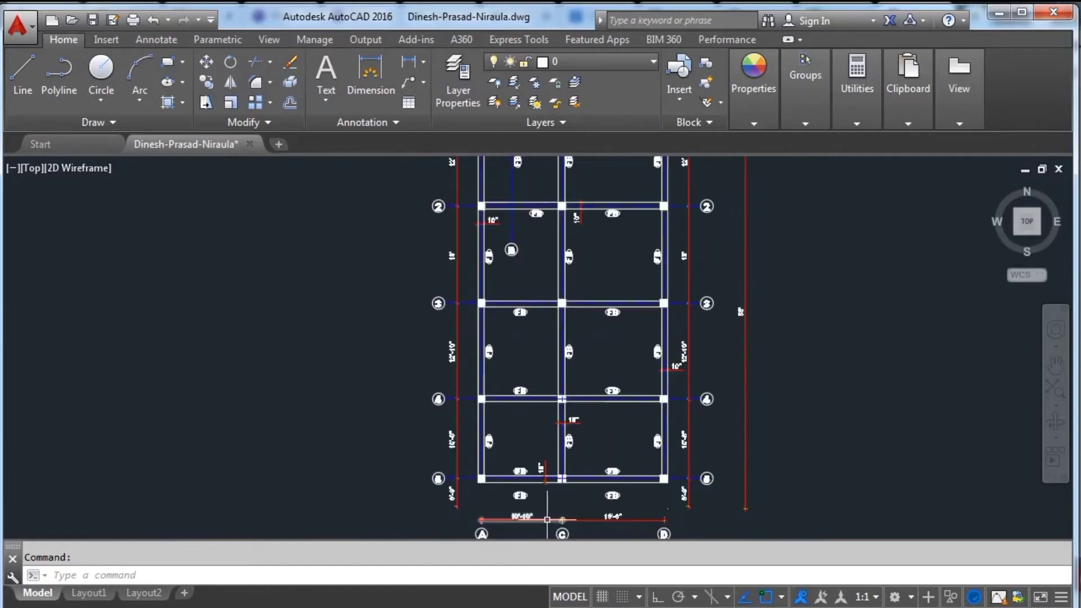
key("alt+Tab")
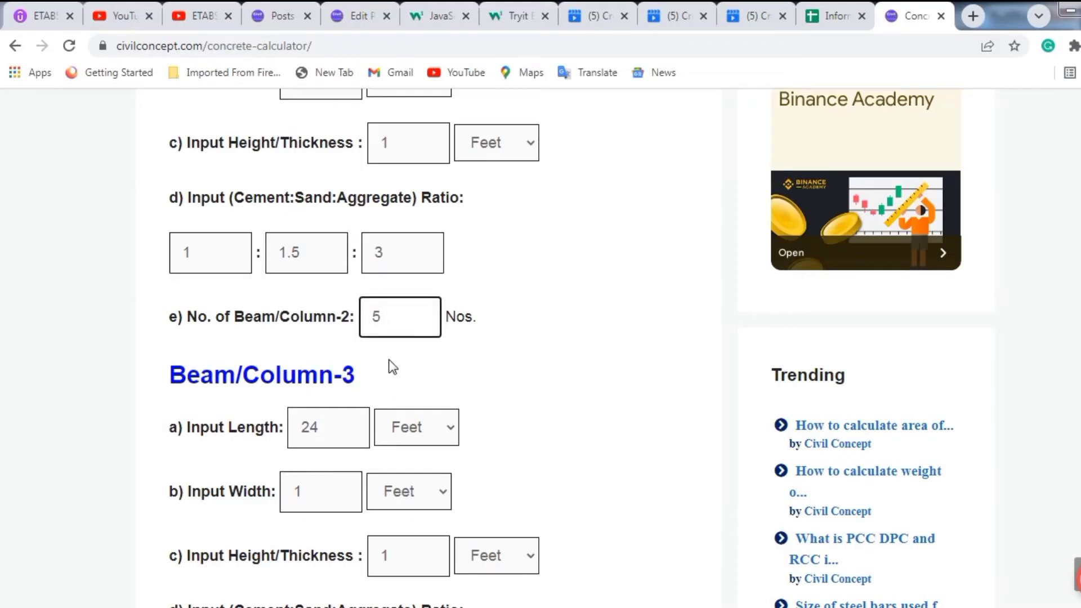
Enter Beam/Column-3 length 10 ft and width 9 inches.
scroll(495, 360, "down", 2)
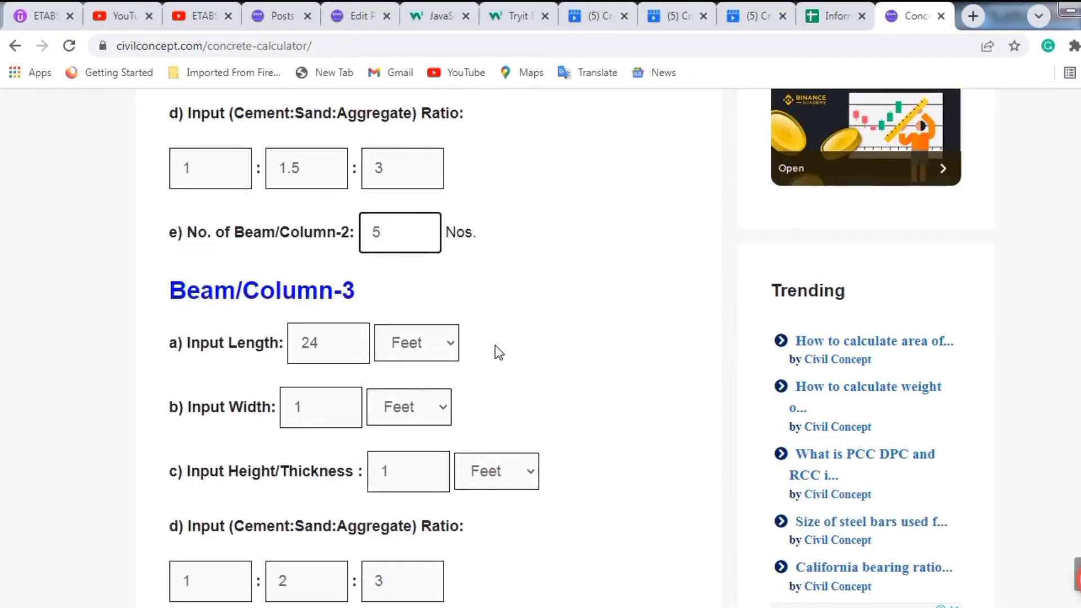
scroll(495, 349, "up", 2)
scroll(476, 343, "down", 3)
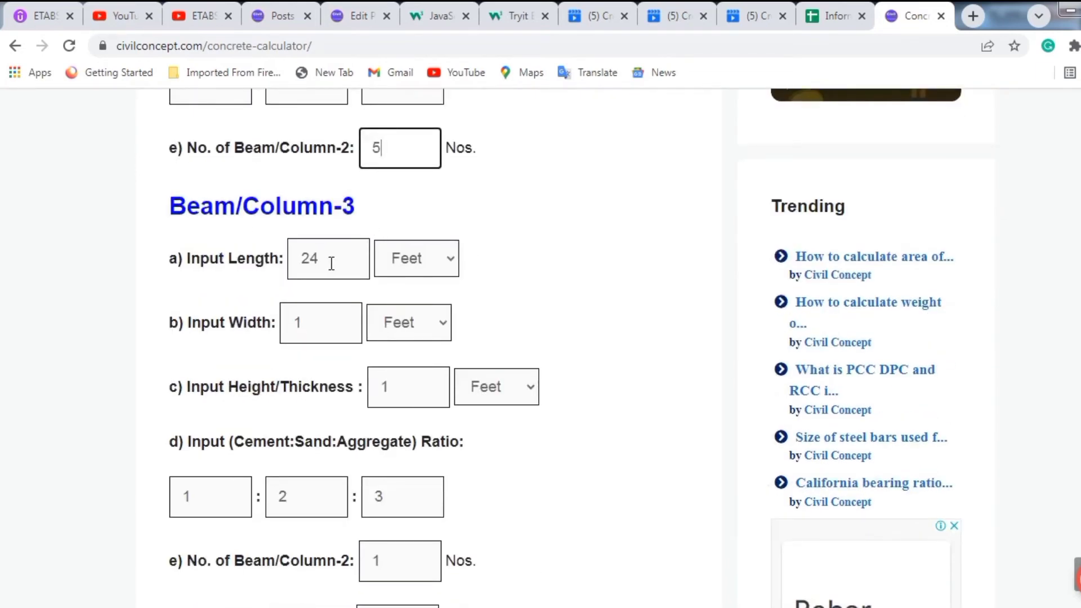
left_click_drag(334, 270, 287, 264)
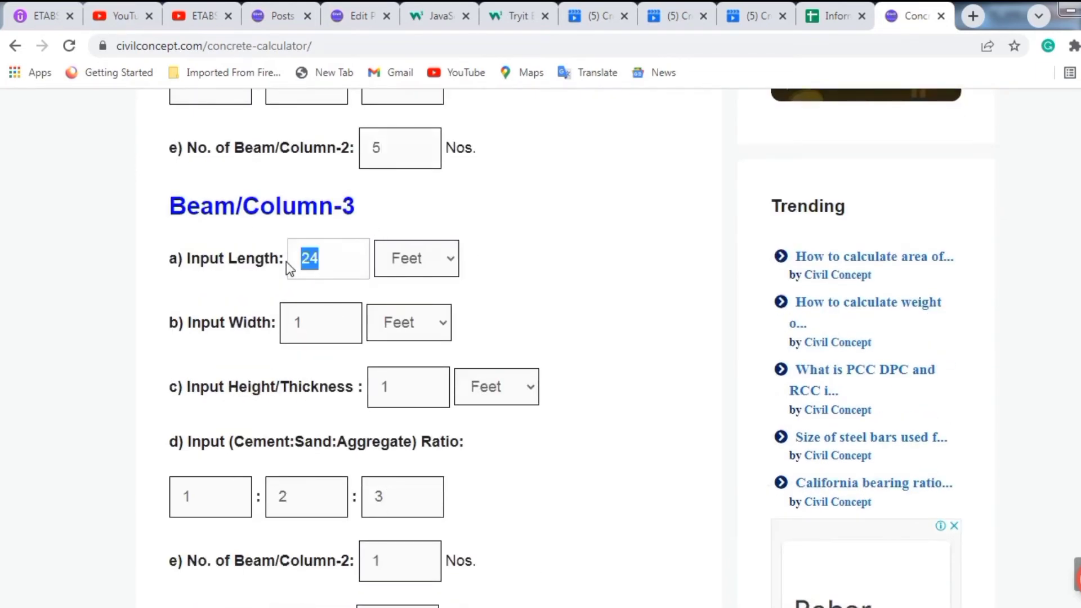
type("10")
scroll(292, 259, "down", 2)
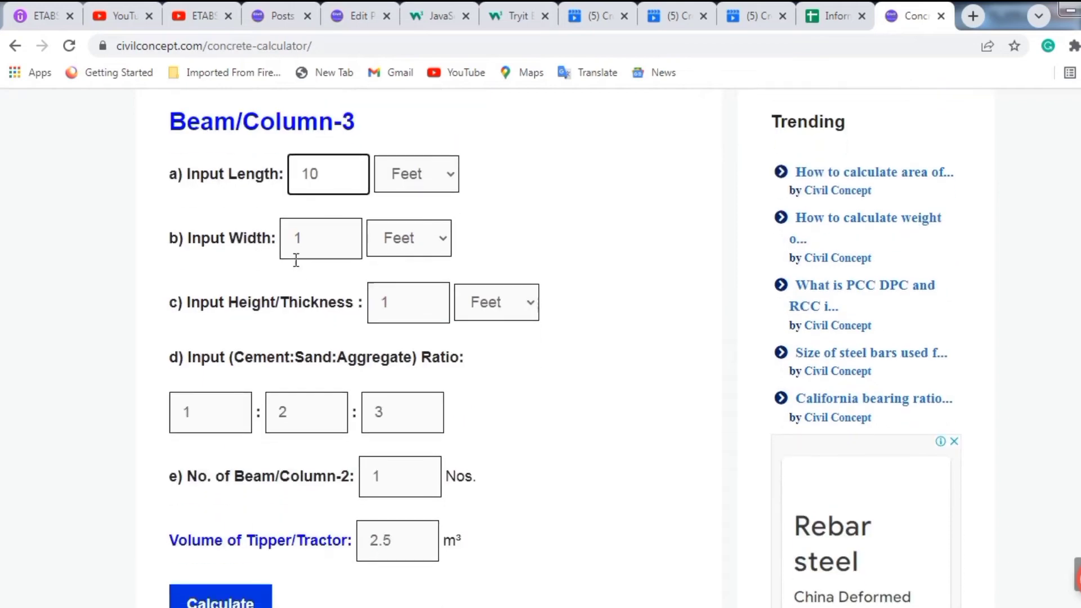
left_click(350, 243)
left_click(420, 239)
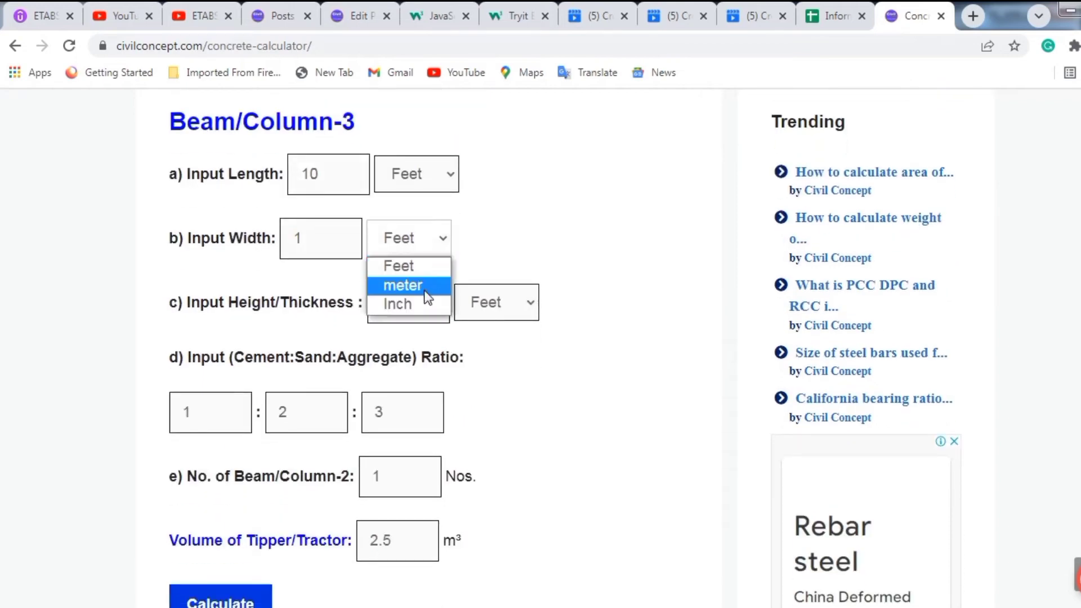
left_click(423, 303)
left_click_drag(318, 245, 283, 236)
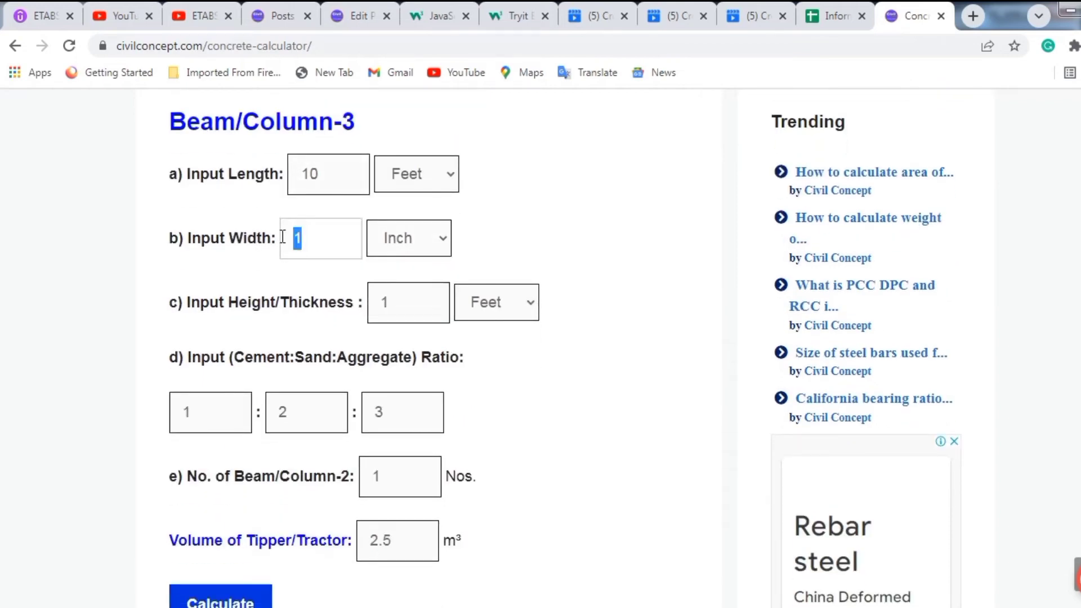
type("9")
left_click(551, 344)
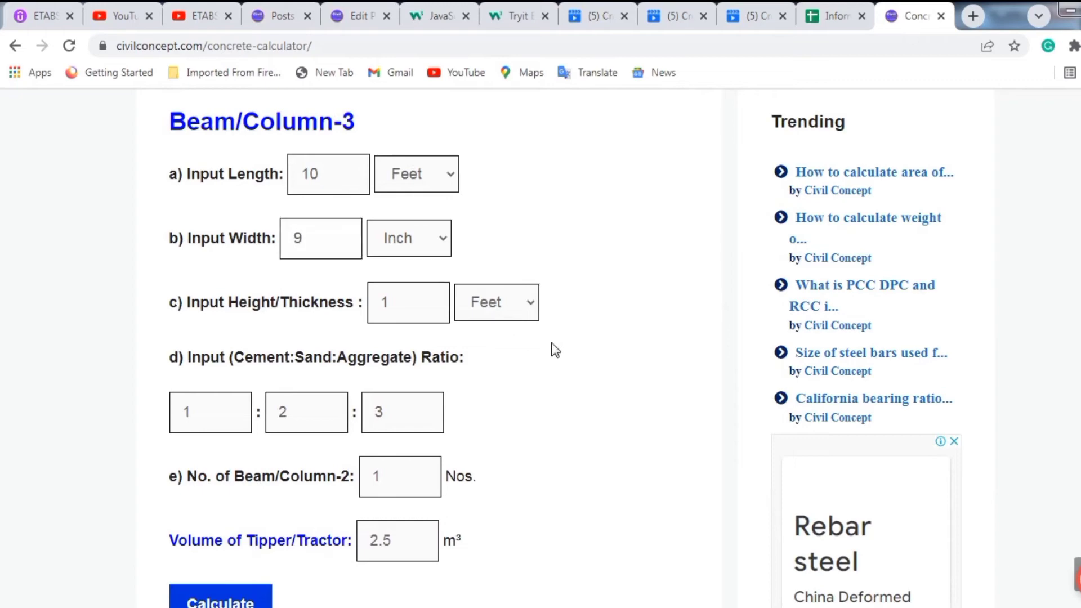
Set the third group's mix to 1:1.5:3 and its beam count to 5.
scroll(517, 330, "down", 3)
left_click_drag(295, 250, 280, 243)
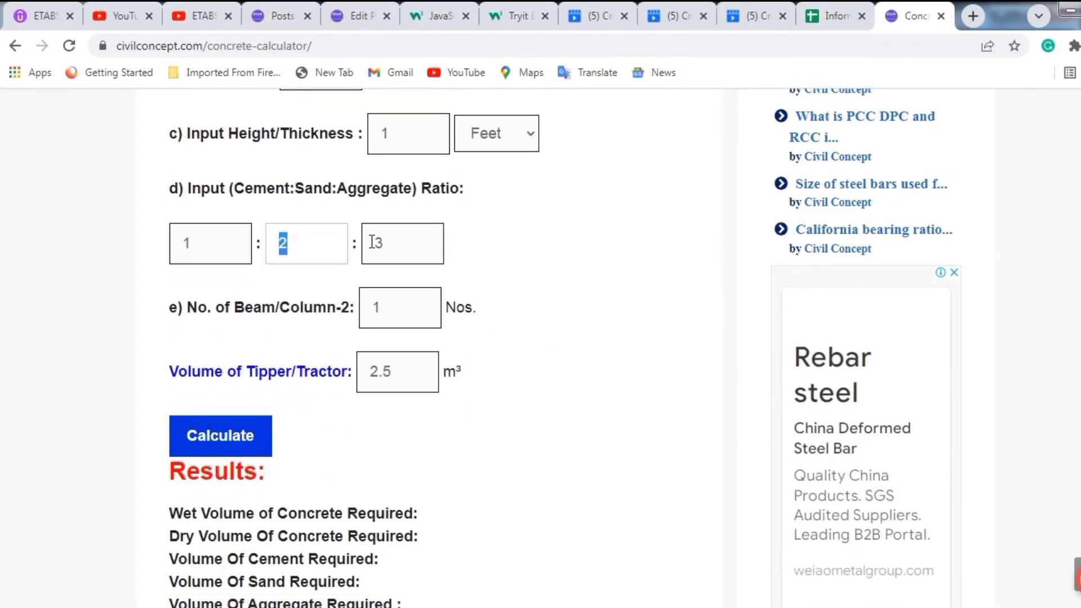
type("1.5")
left_click(487, 230)
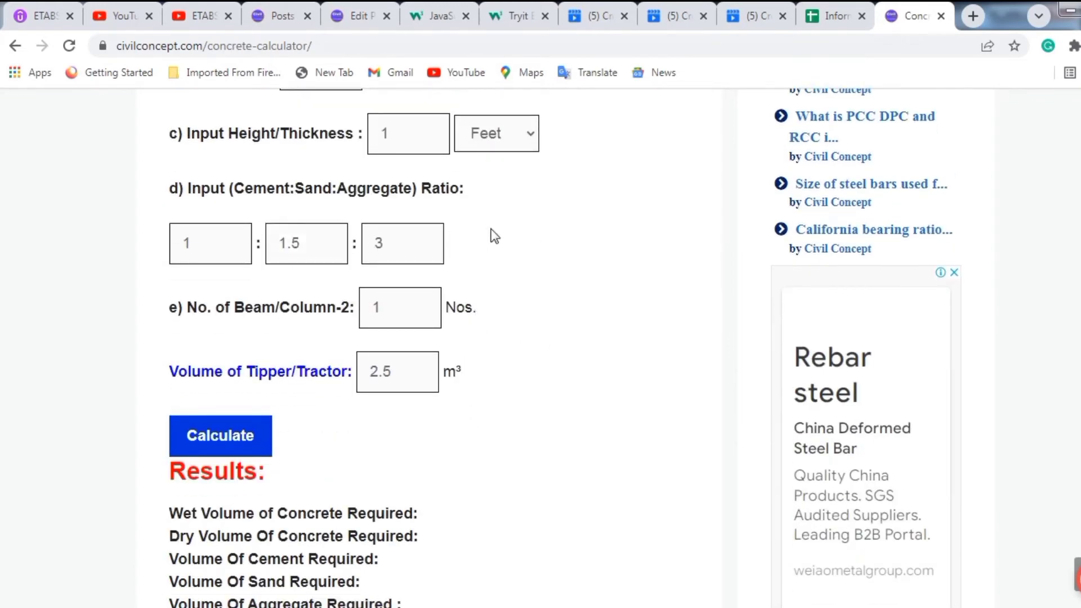
scroll(498, 236, "down", 2)
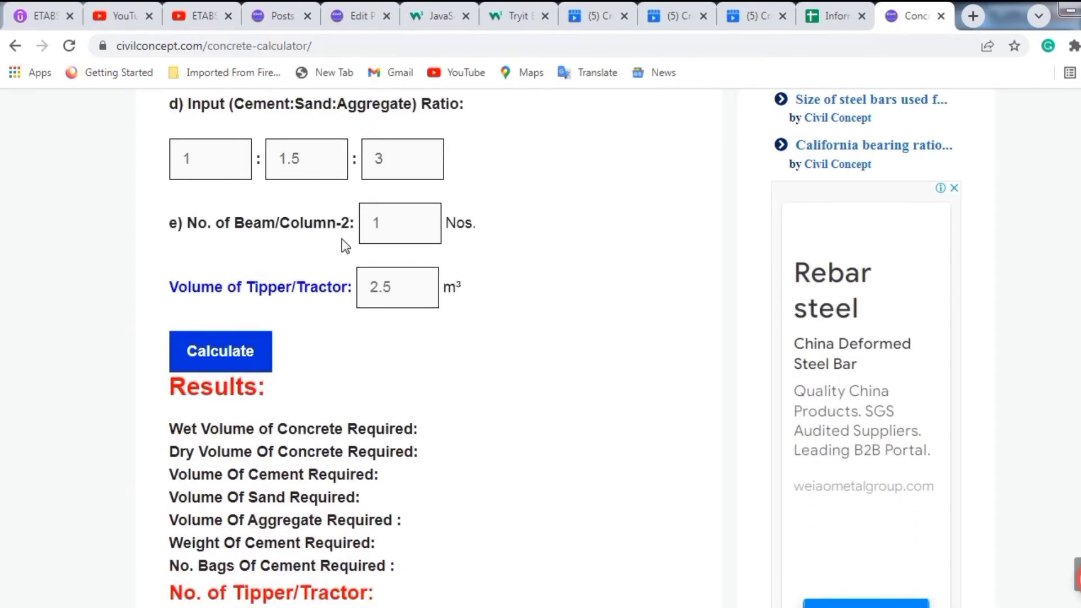
double_click(393, 228)
type("5")
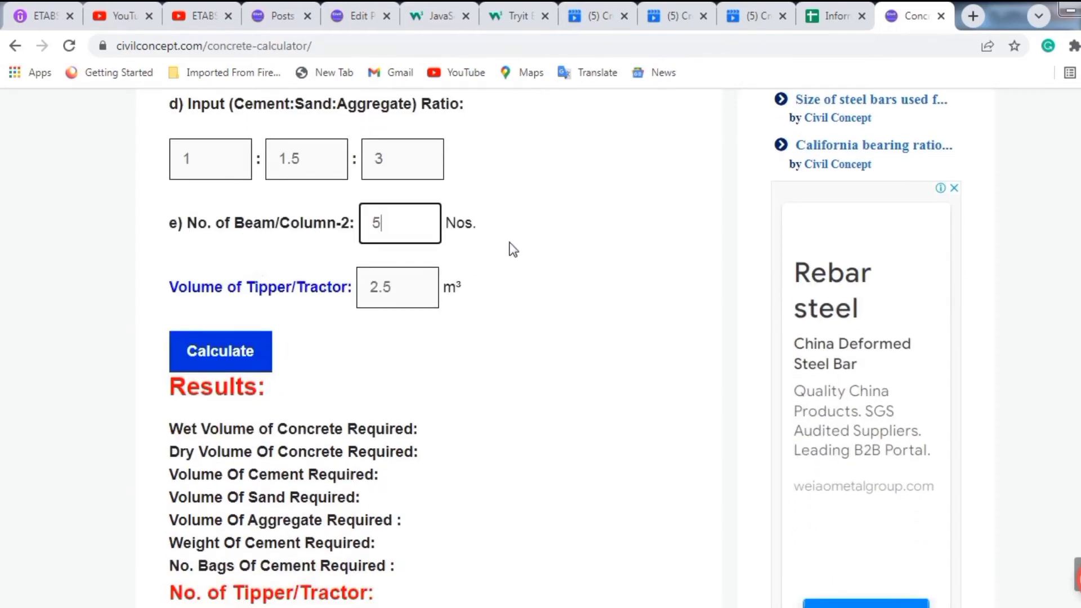
left_click(596, 233)
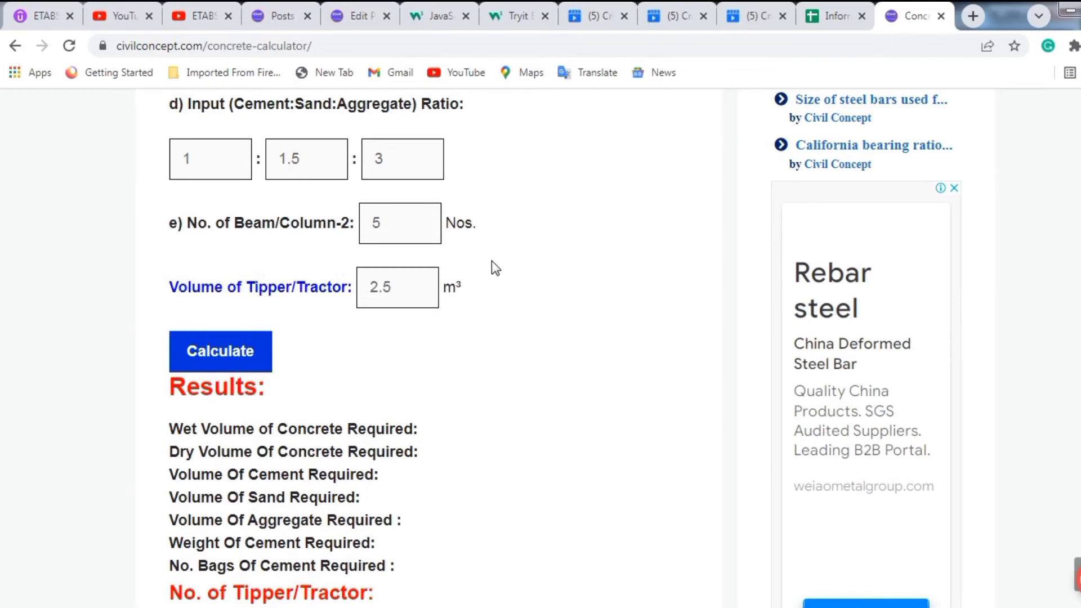
Highlight the Tipper/Tractor volume, leaving it at 2.5 m³.
scroll(492, 261, "up", 6)
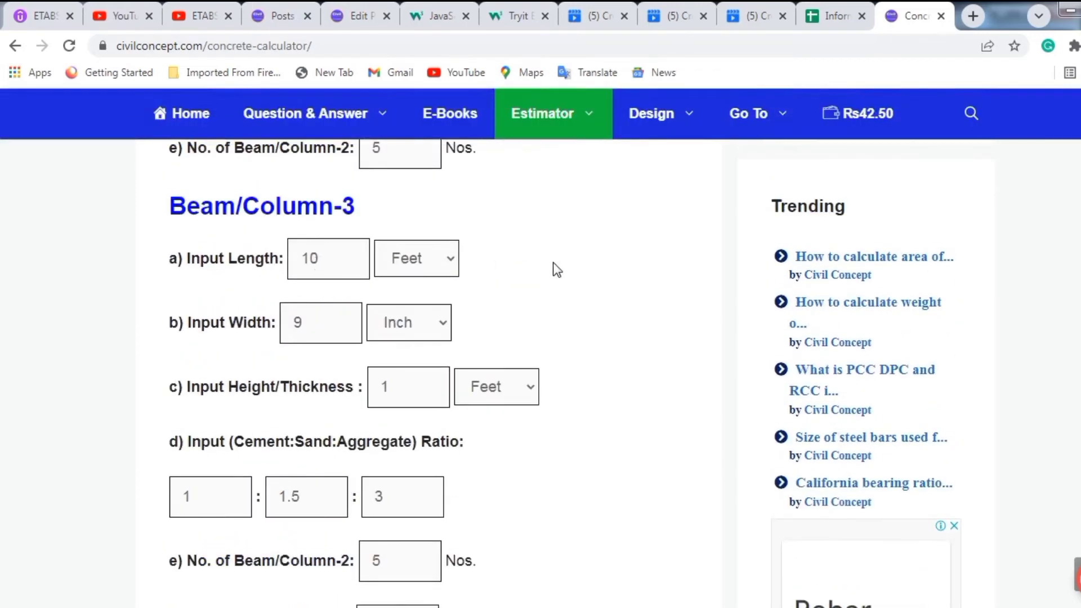
scroll(554, 263, "down", 6)
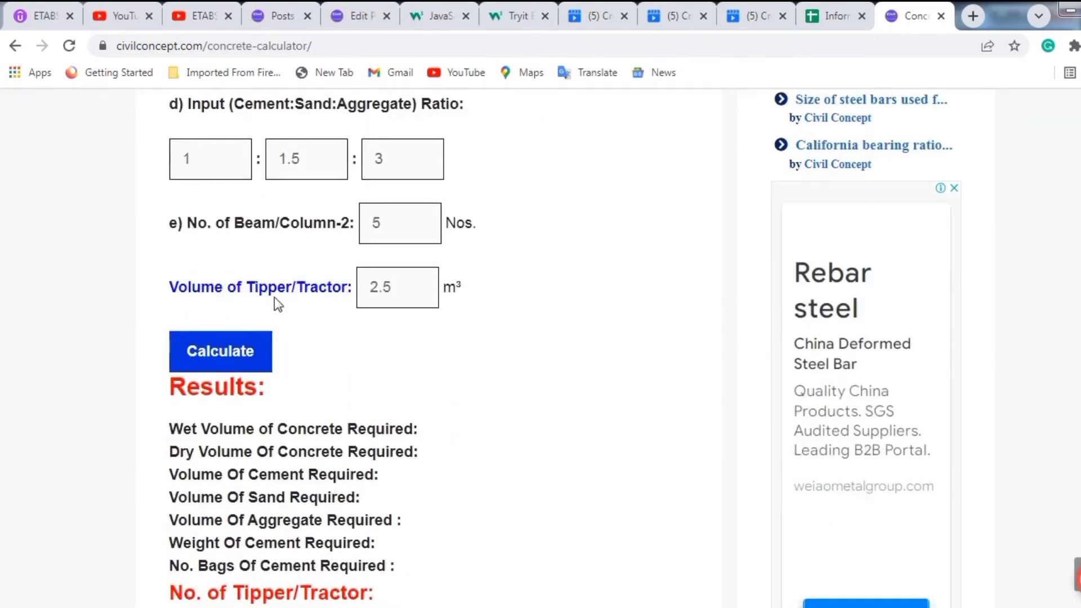
left_click_drag(405, 287, 369, 288)
left_click(574, 308)
left_click_drag(310, 290, 367, 290)
left_click(545, 307)
left_click_drag(248, 286, 286, 299)
left_click_drag(401, 292, 364, 287)
left_click(514, 342)
left_click(528, 319)
left_click(539, 313)
left_click(375, 288)
left_click_drag(376, 287, 338, 299)
left_click(545, 327)
Run Calculate to compute the beam concrete material quantities.
left_click(483, 312)
scroll(485, 316, "down", 3)
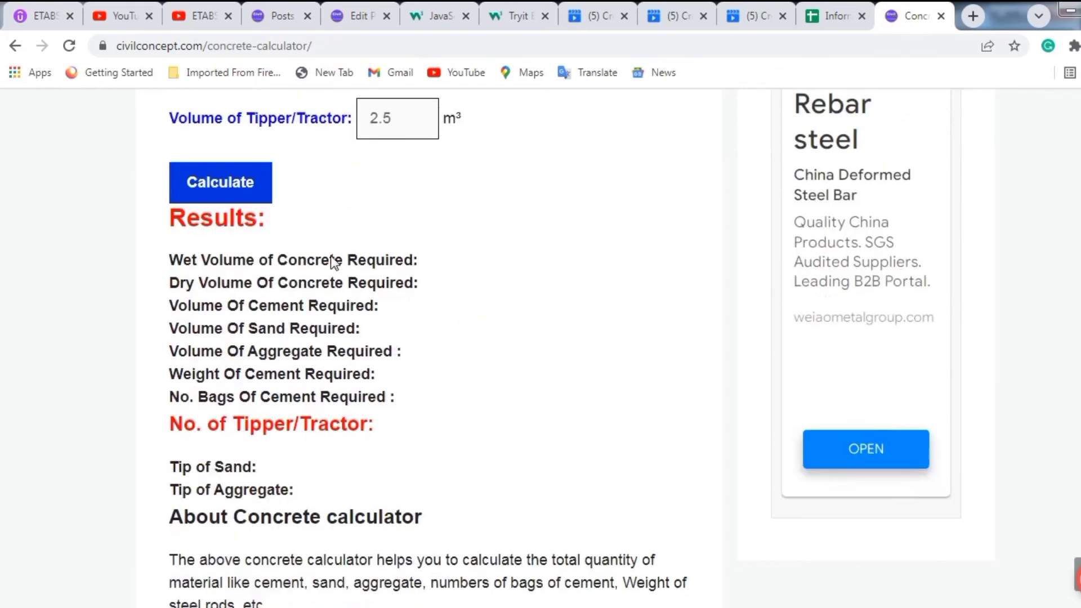
scroll(285, 248, "up", 1)
left_click(234, 279)
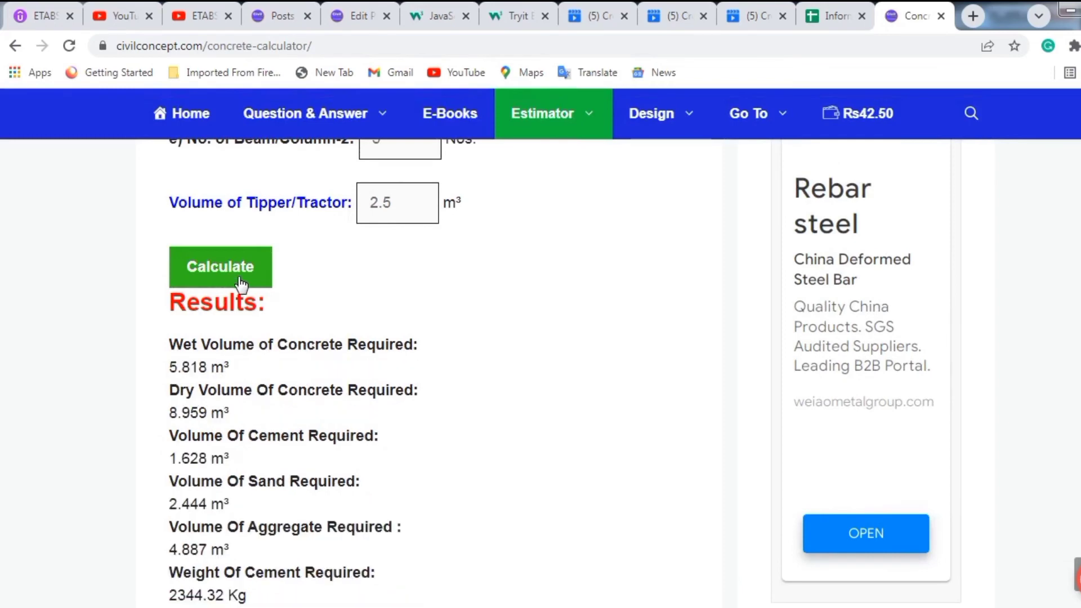
Review the results: 5.818 m³ wet volume, 1.628 m³ cement, 2.444 m³ sand.
scroll(322, 241, "down", 3)
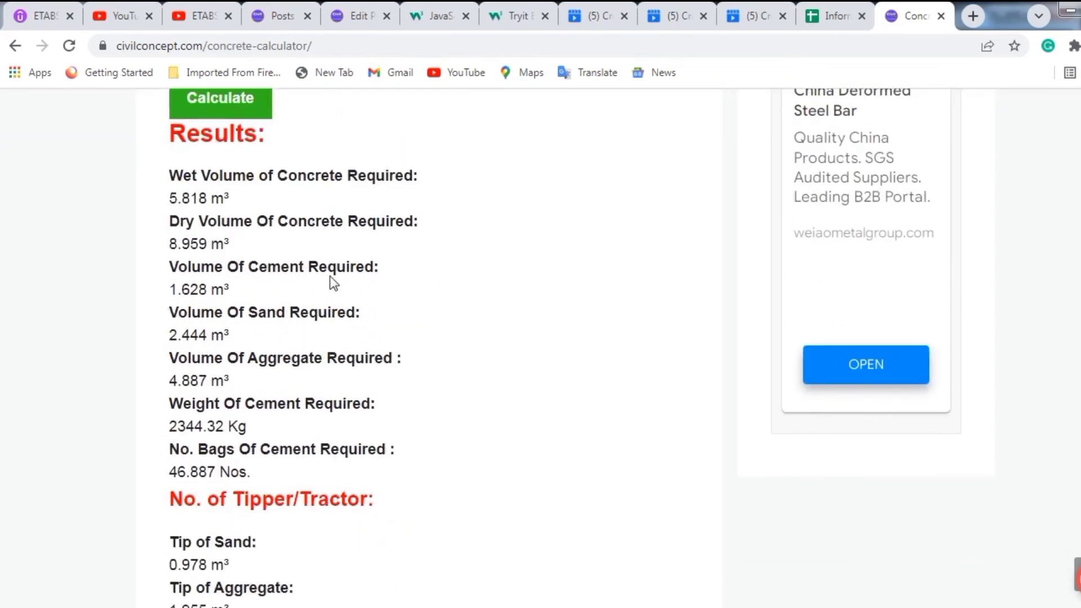
scroll(339, 320, "down", 3)
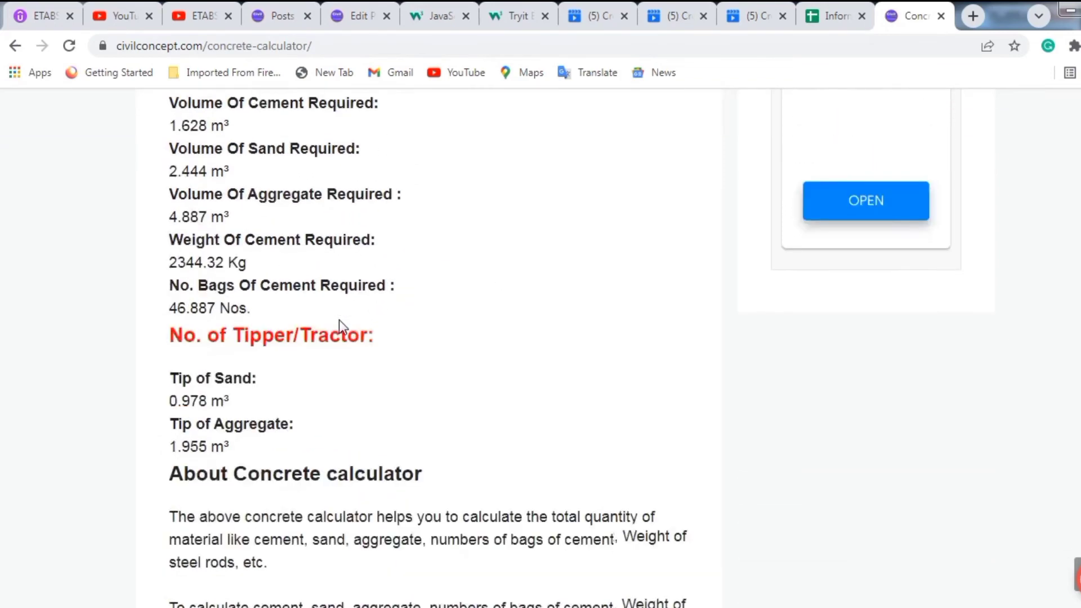
scroll(340, 321, "up", 4)
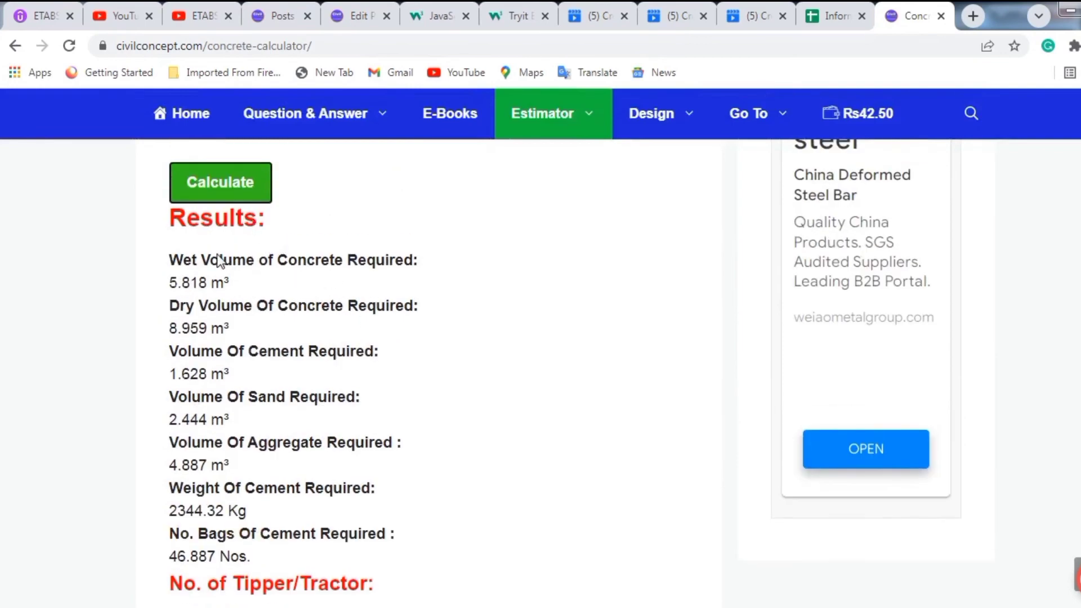
scroll(272, 260, "down", 2)
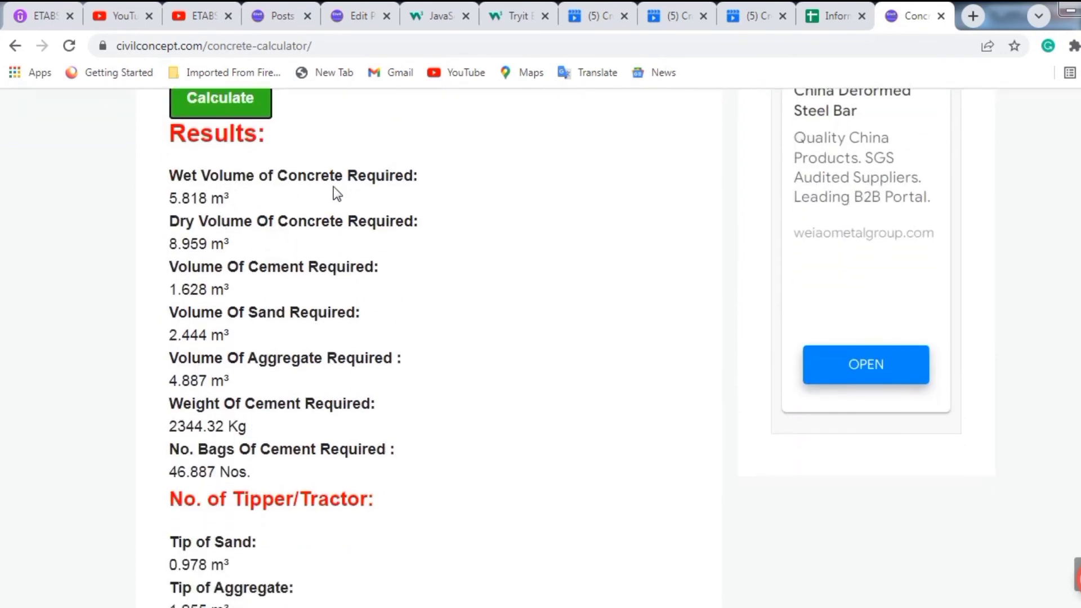
left_click_drag(245, 198, 163, 207)
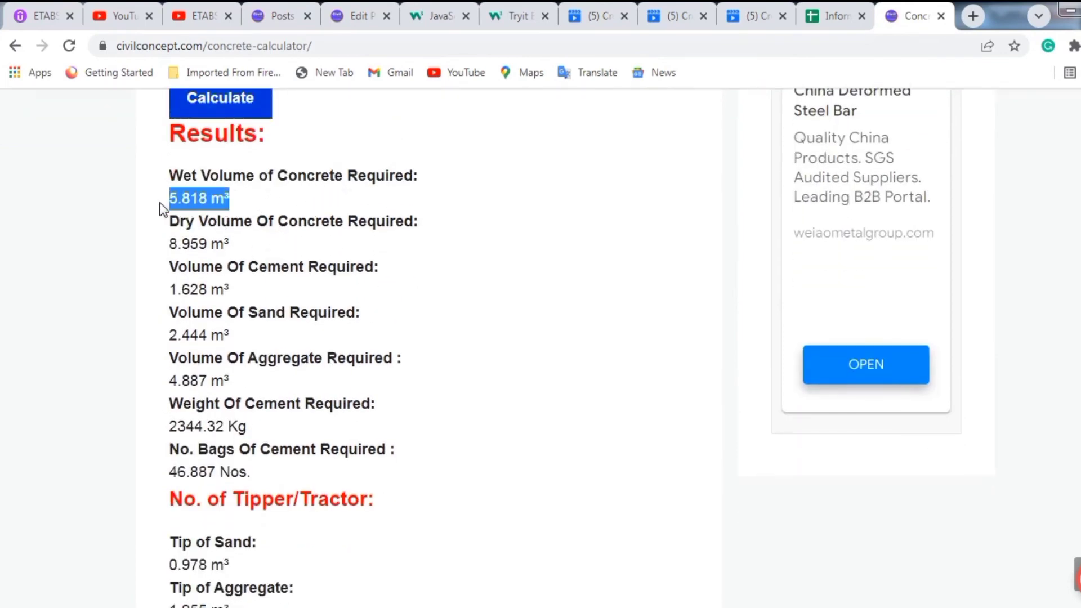
left_click_drag(239, 244, 168, 242)
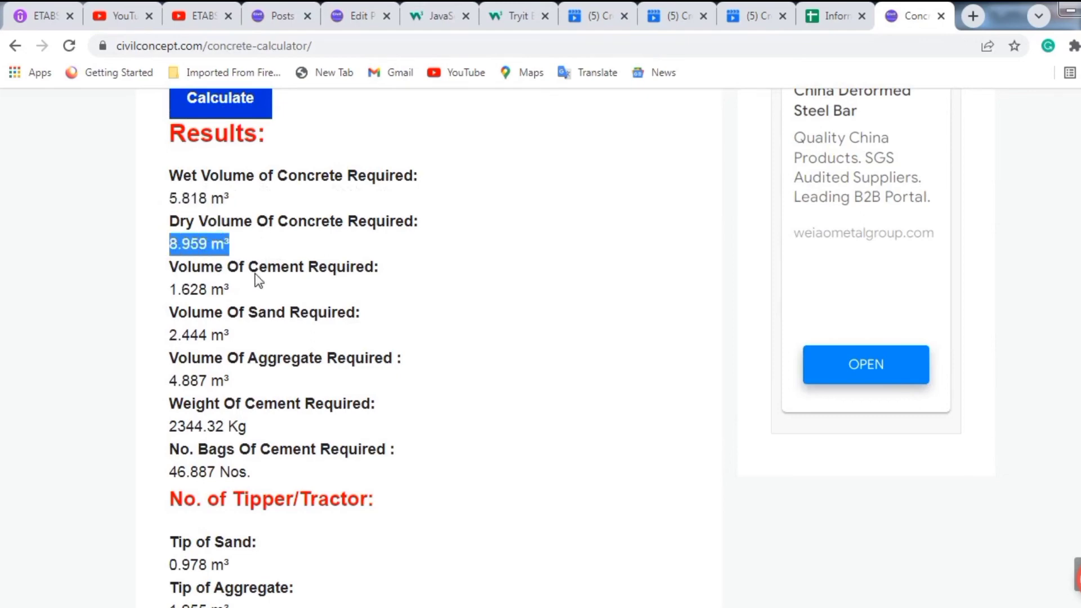
scroll(254, 279, "down", 2)
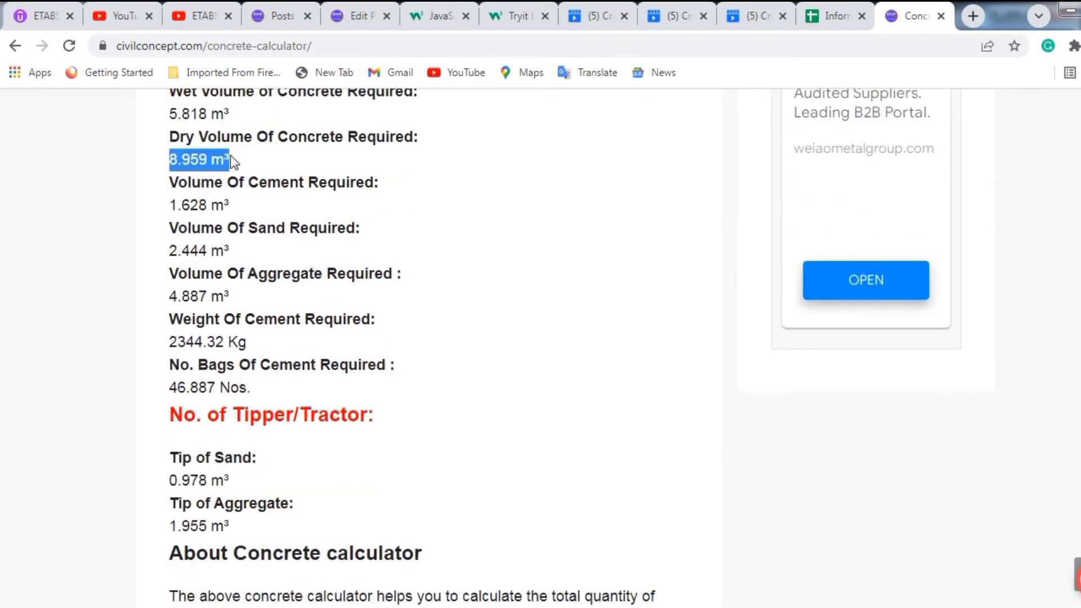
left_click(259, 181)
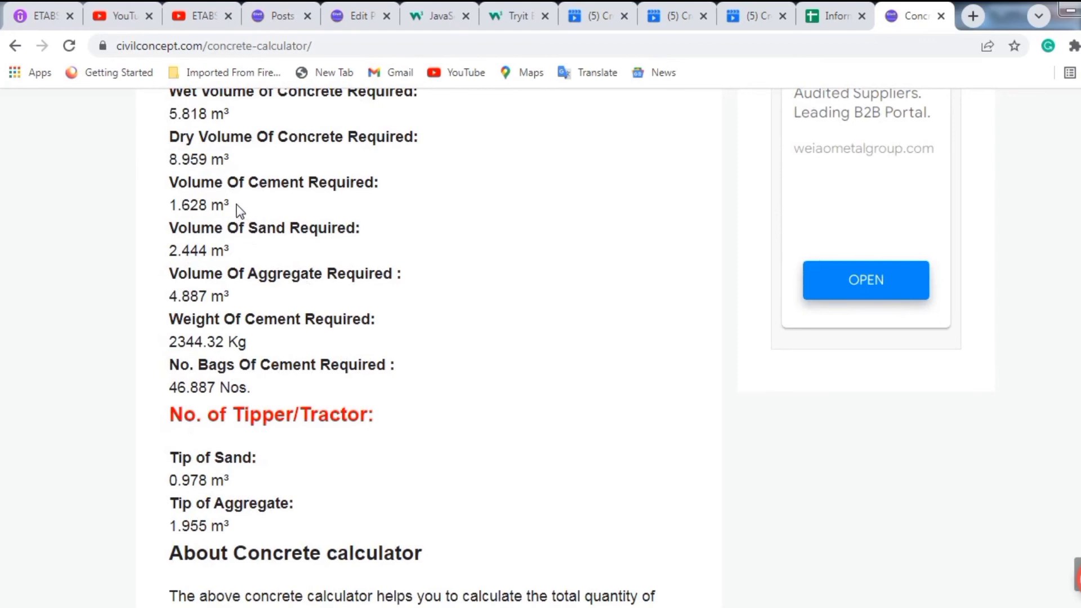
left_click_drag(187, 207, 178, 209)
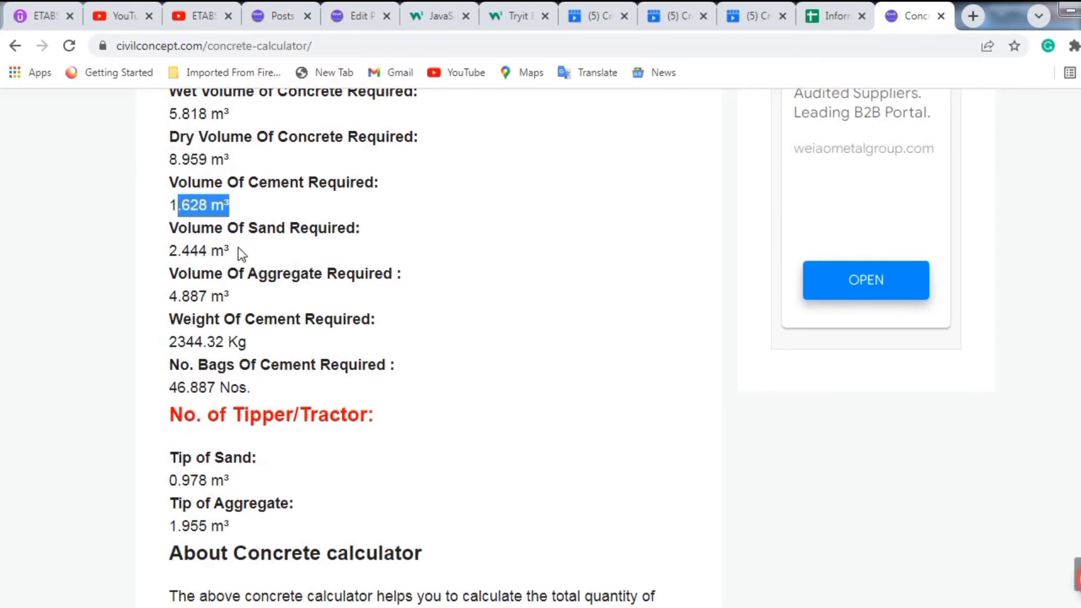
left_click_drag(234, 250, 185, 247)
scroll(256, 265, "down", 1)
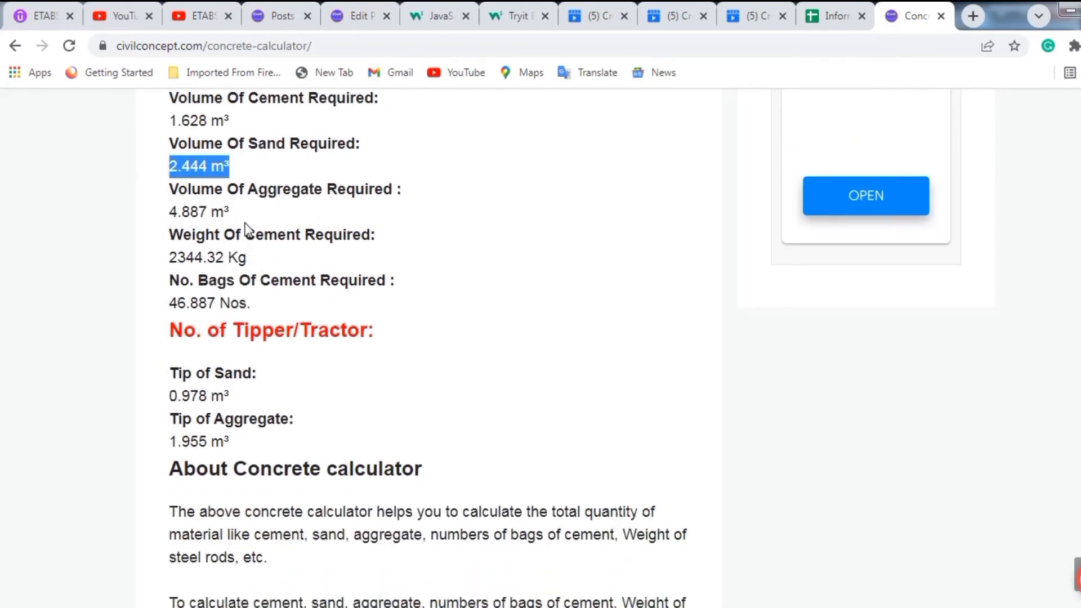
left_click_drag(239, 213, 171, 254)
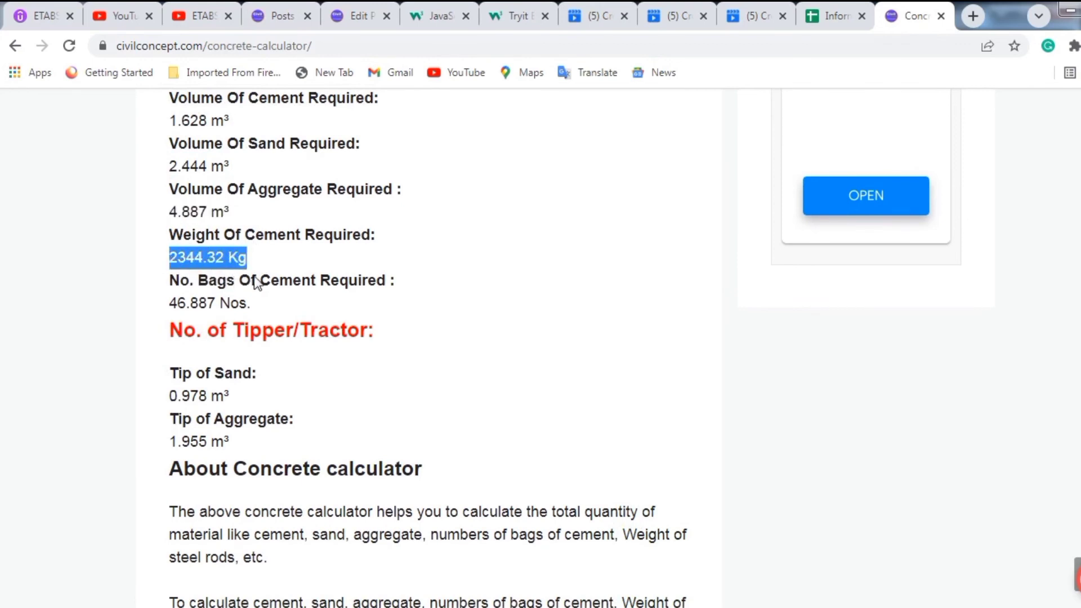
left_click(276, 311)
left_click_drag(268, 307, 168, 307)
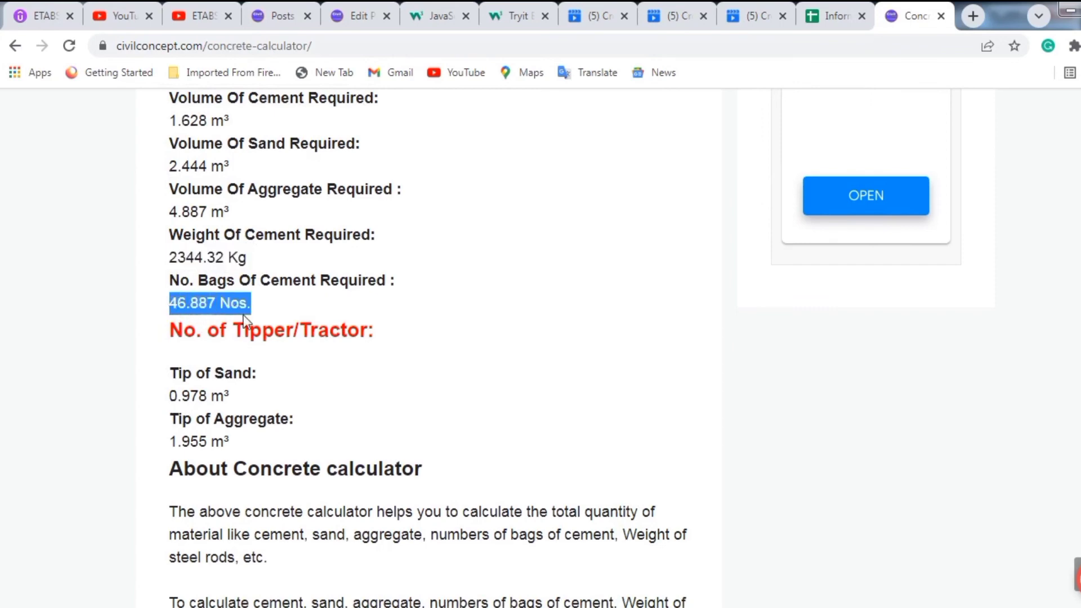
left_click(277, 306)
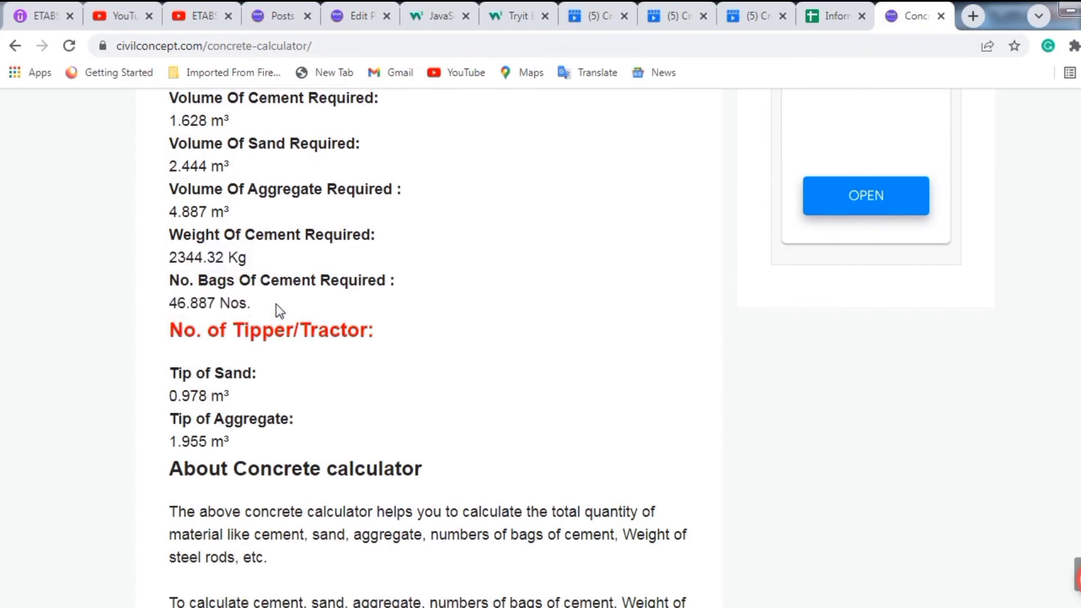
scroll(309, 309, "down", 2)
scroll(309, 338, "up", 4)
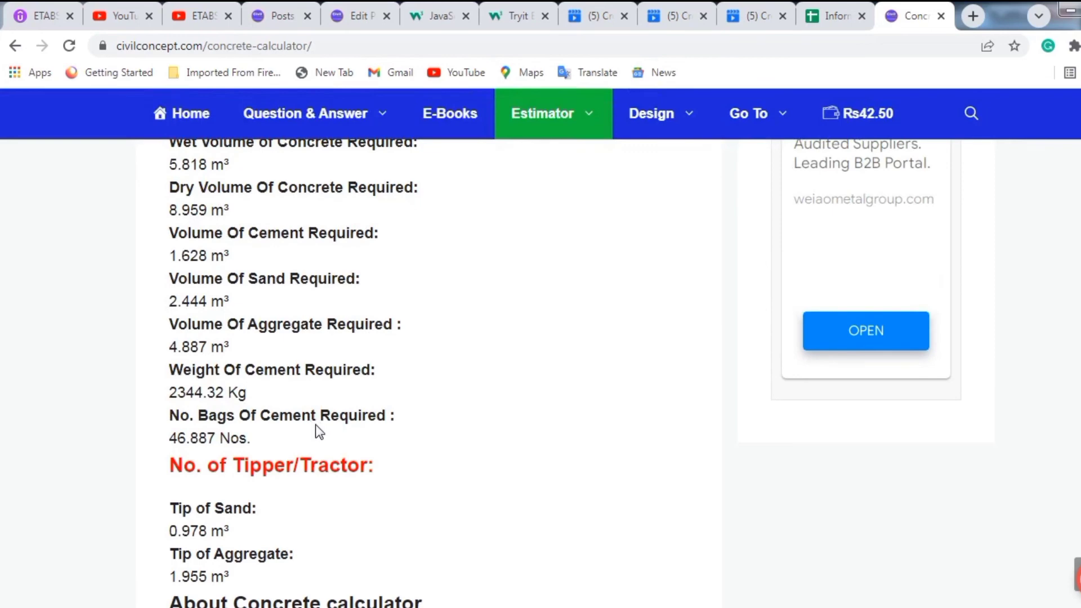
scroll(318, 433, "down", 3)
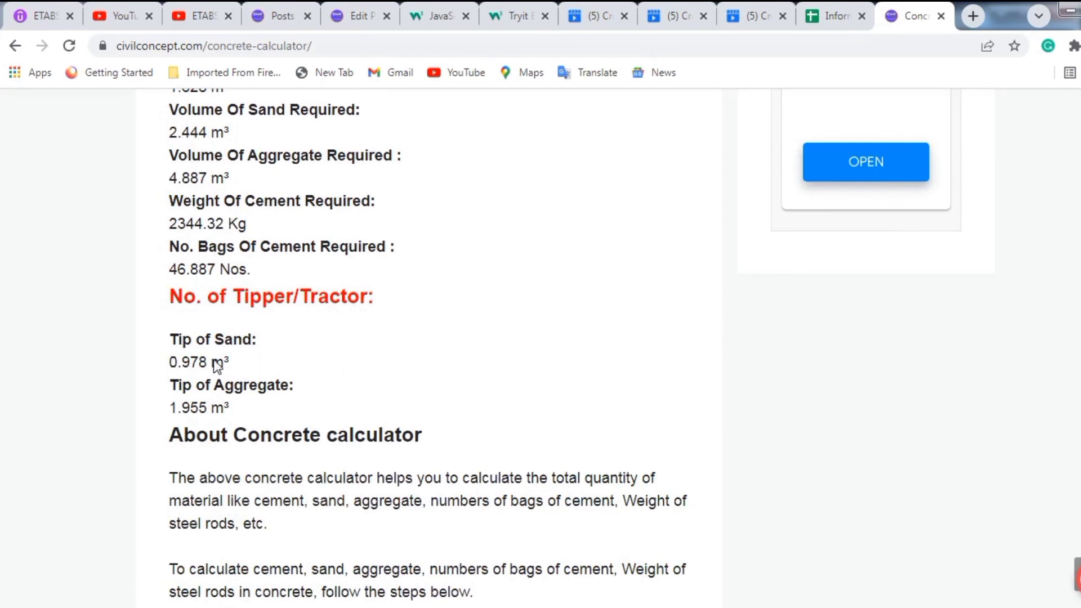
scroll(217, 365, "down", 2)
left_click_drag(230, 279, 186, 279)
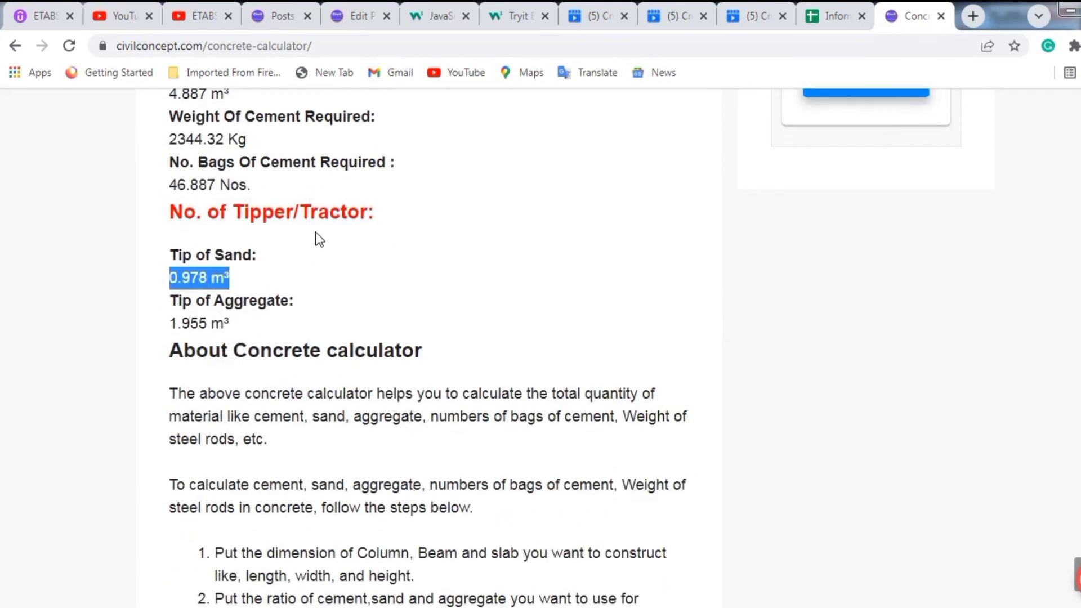
left_click(244, 279)
left_click_drag(319, 213, 340, 213)
left_click(360, 246)
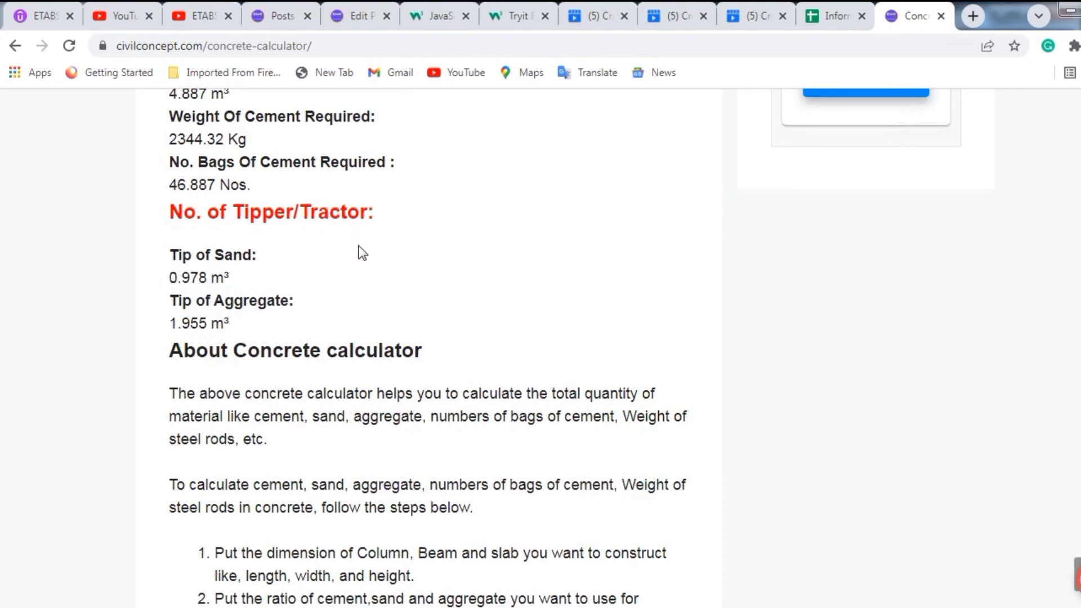
left_click_drag(162, 325, 241, 332)
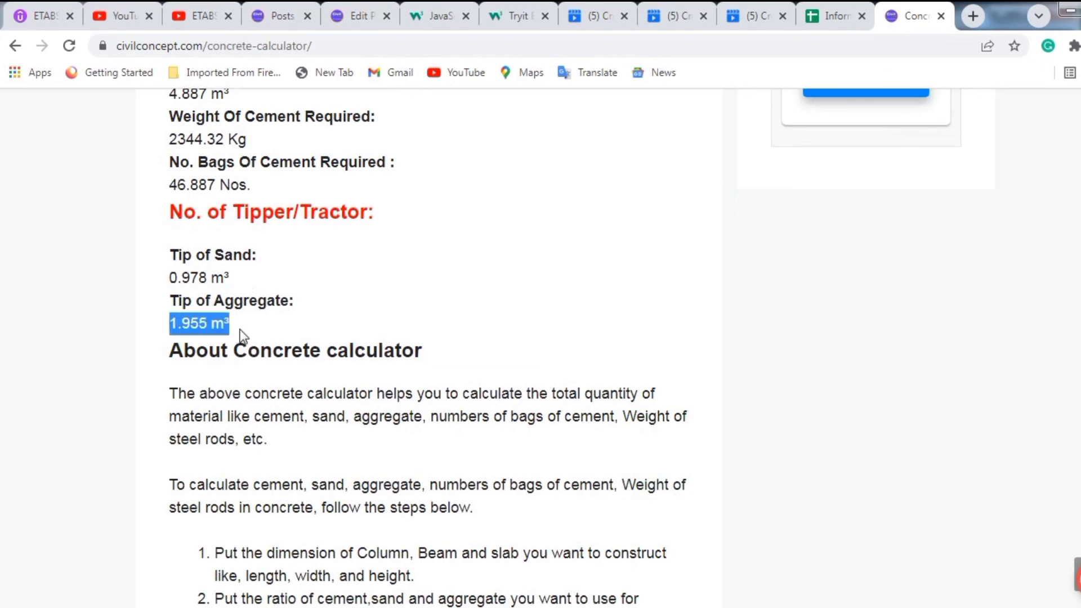
left_click(272, 332)
scroll(304, 342, "up", 2)
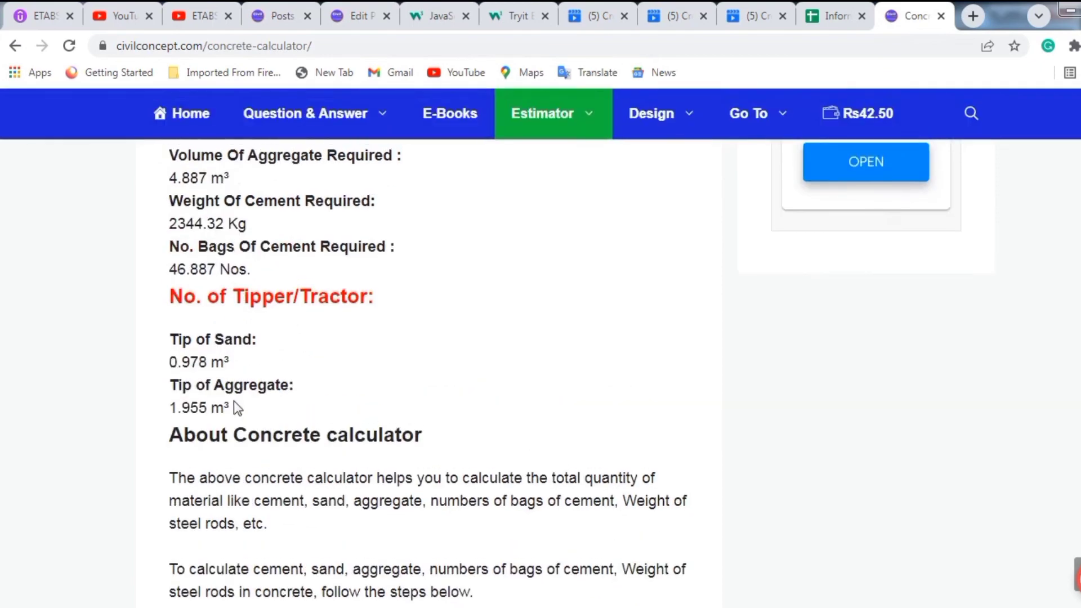
scroll(519, 515, "up", 15)
scroll(532, 468, "up", 6)
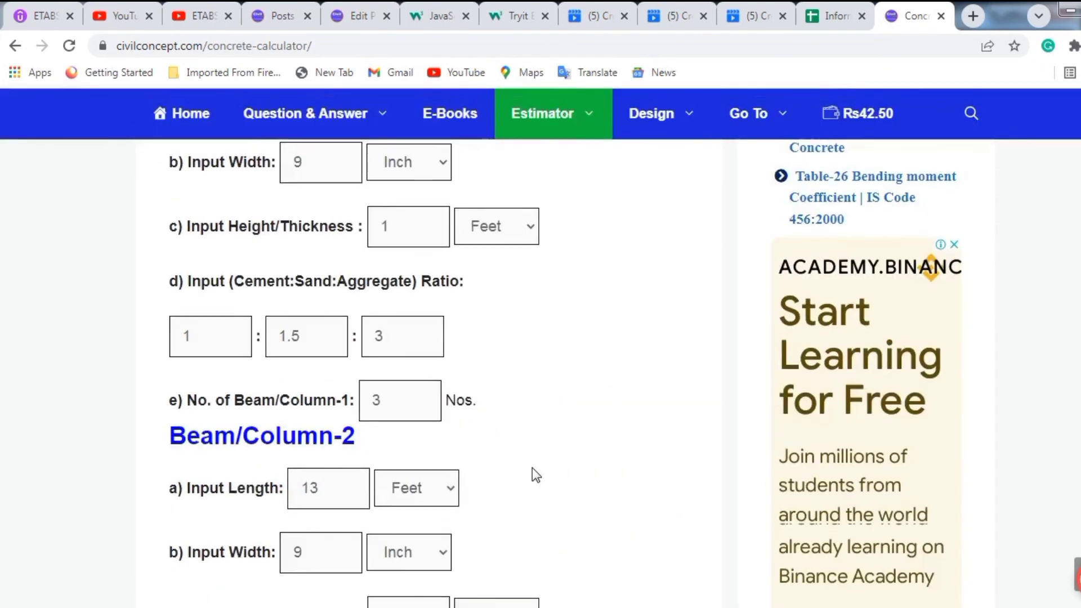
scroll(535, 465, "up", 8)
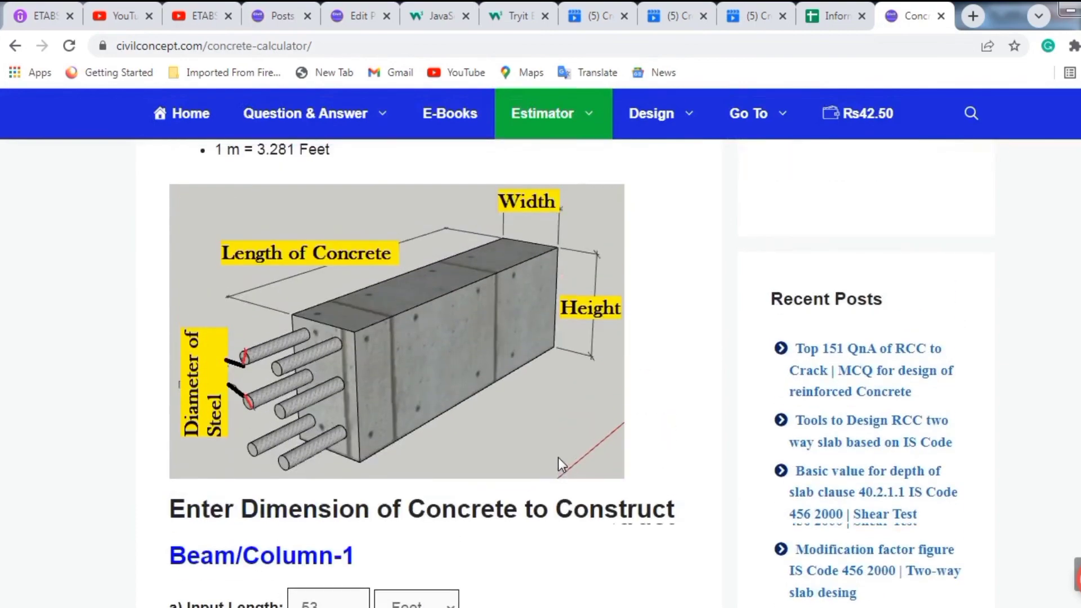
scroll(470, 410, "up", 8)
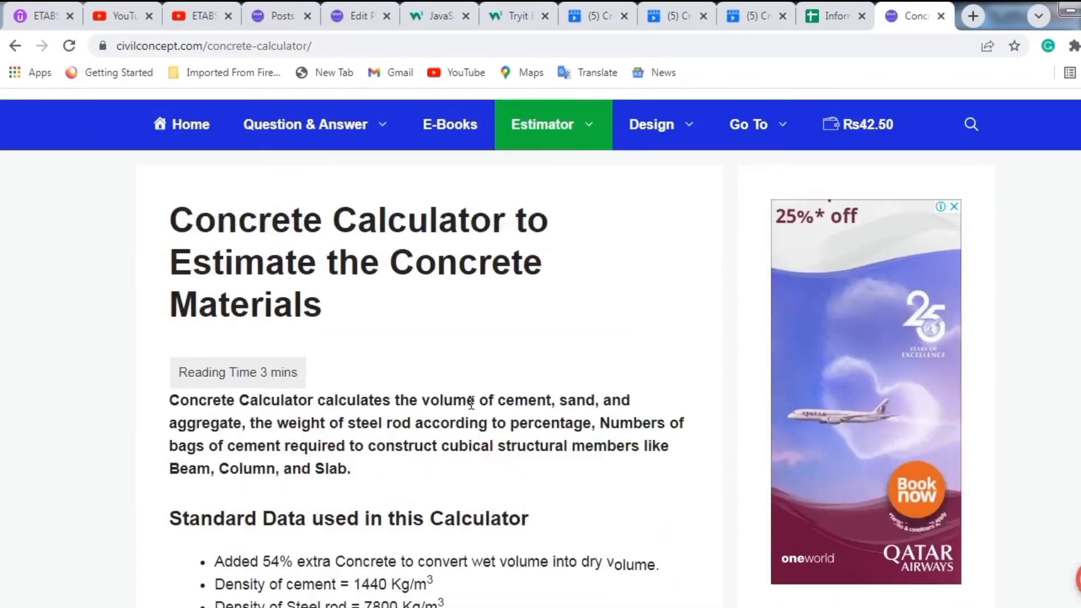